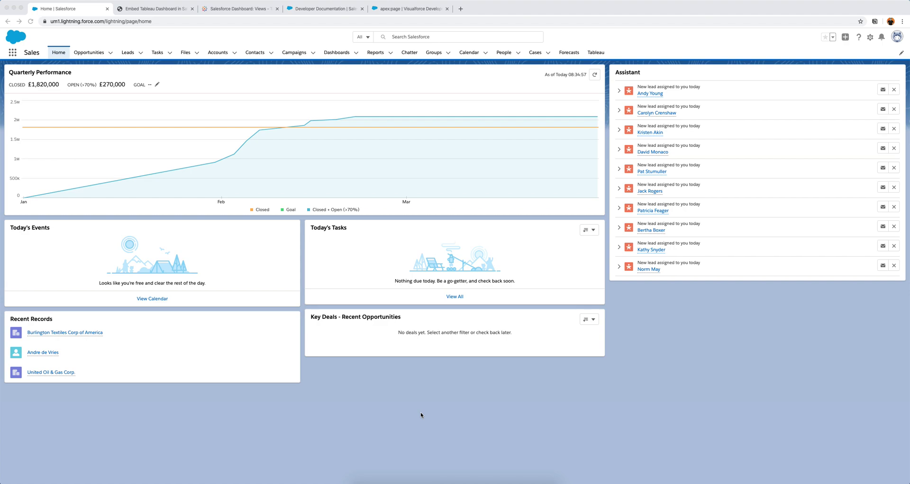
Step: Look at the blog post on embedding a Tableau dashboard in Salesforce records, and return to the Salesforce home page
left_click(421, 415)
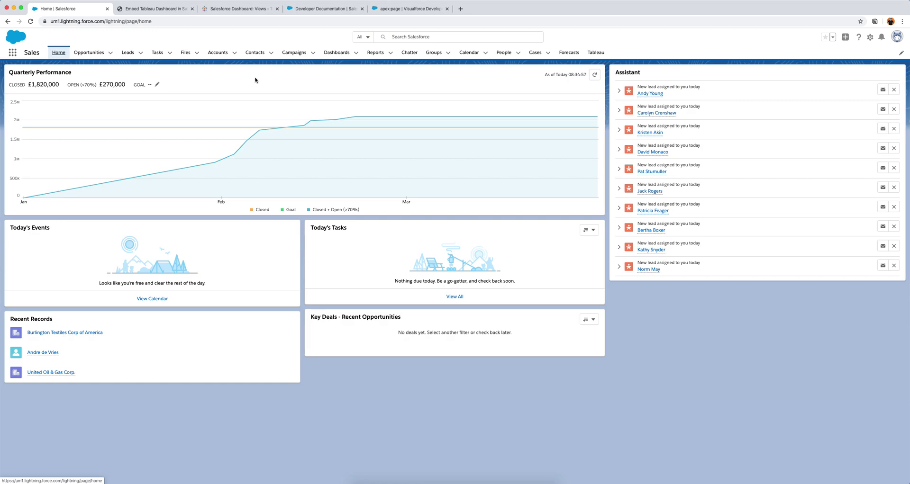
left_click(157, 9)
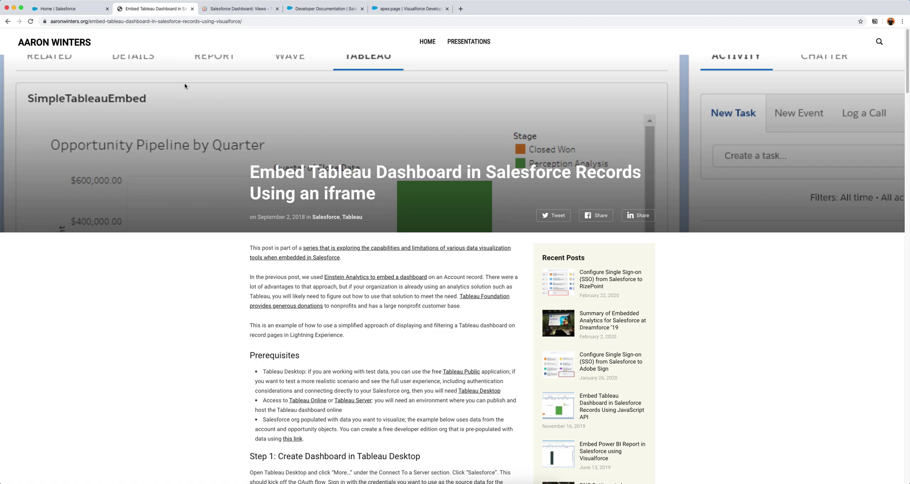
left_click(80, 13)
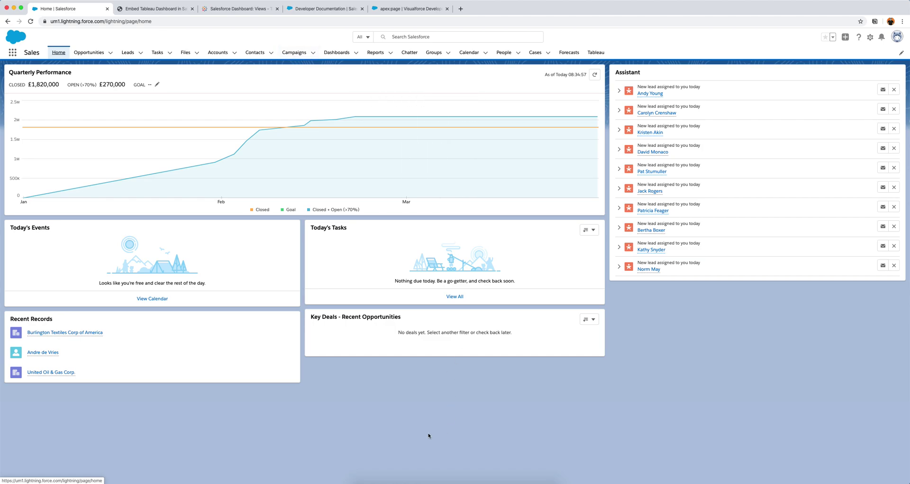
Step: Switch to Tableau Desktop and review the Opportunity+ data source behind the Amount per Close Date dashboard
left_click(411, 481)
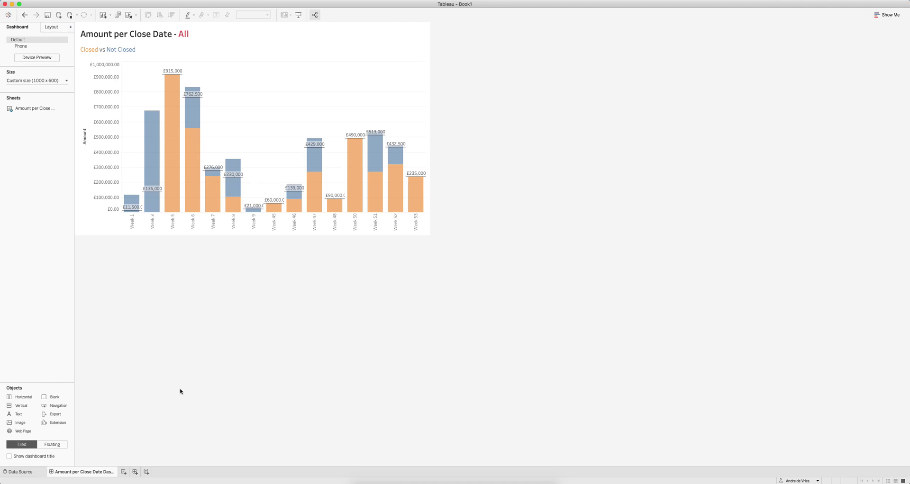
key("ctrl+shift+Tab")
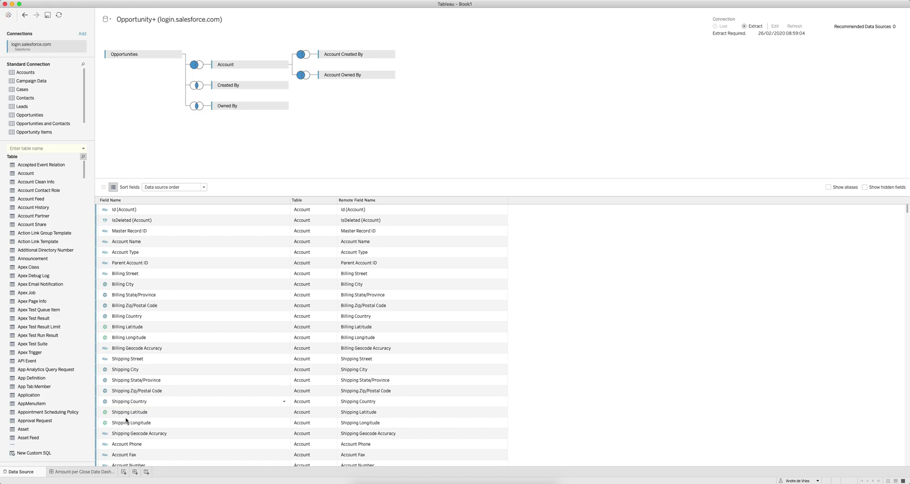
left_click(99, 473)
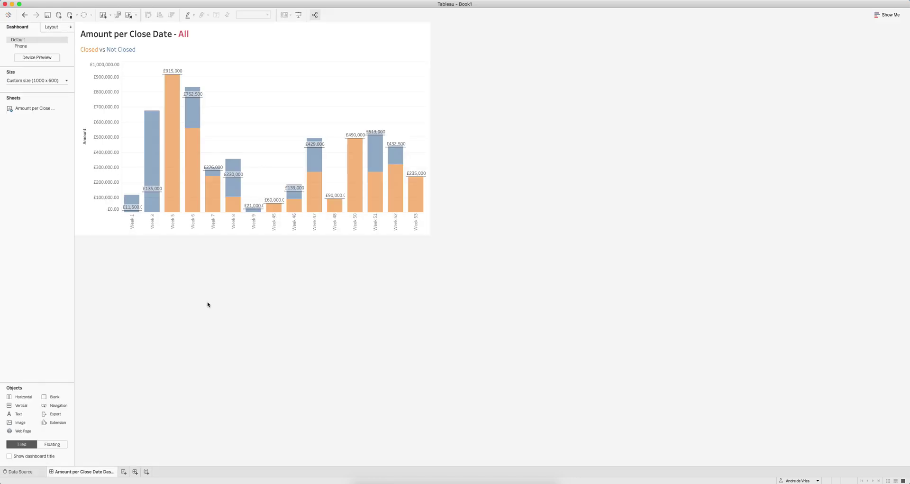
Step: Inspect the Amount per Close Date worksheet from the dashboard with its Marks card widened, and return to the dashboard
left_click(355, 86)
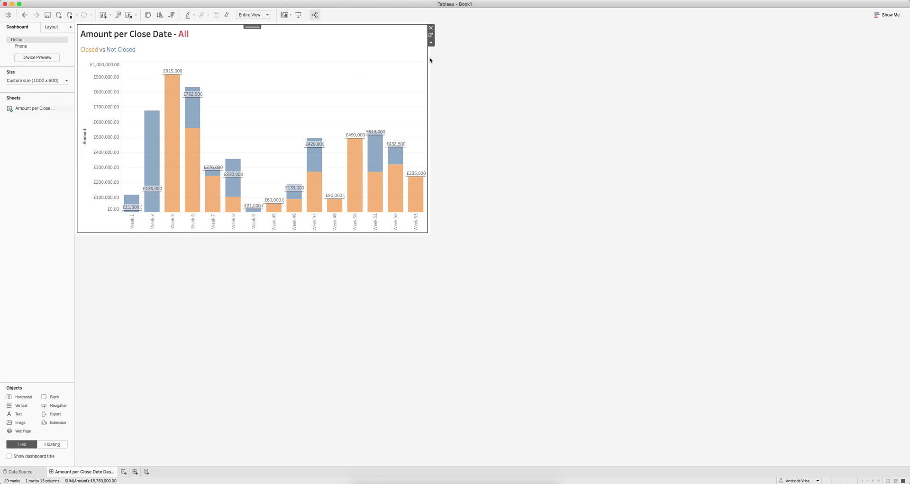
left_click(431, 39)
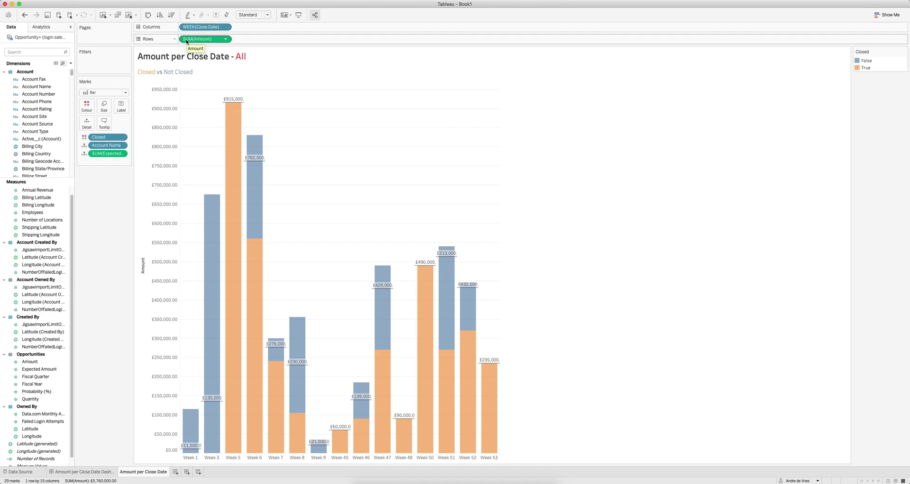
left_click_drag(133, 122, 164, 122)
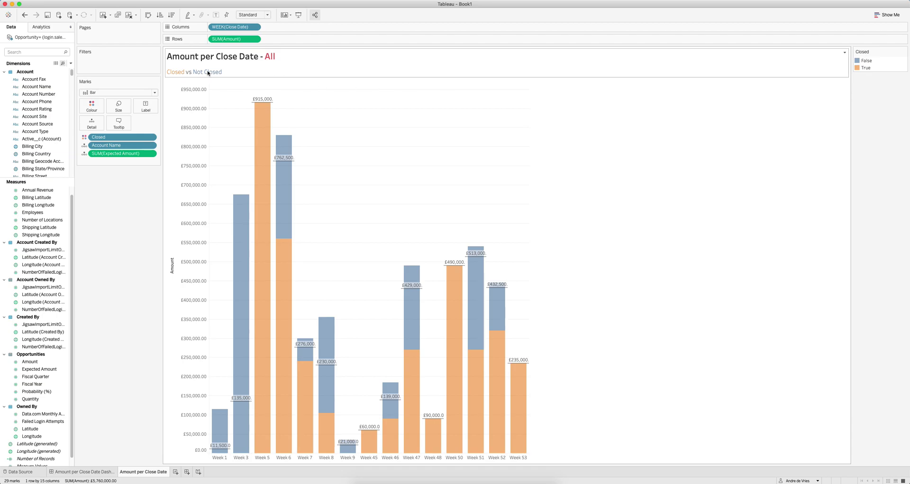
left_click(95, 472)
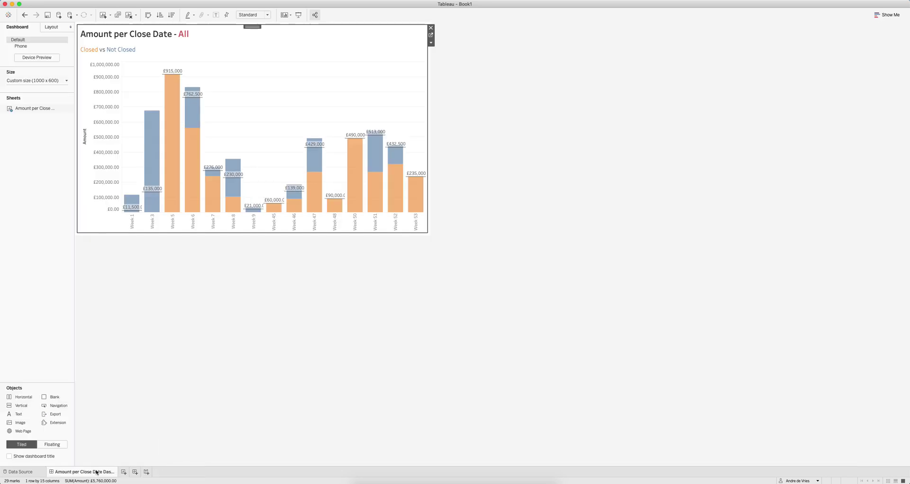
left_click(253, 344)
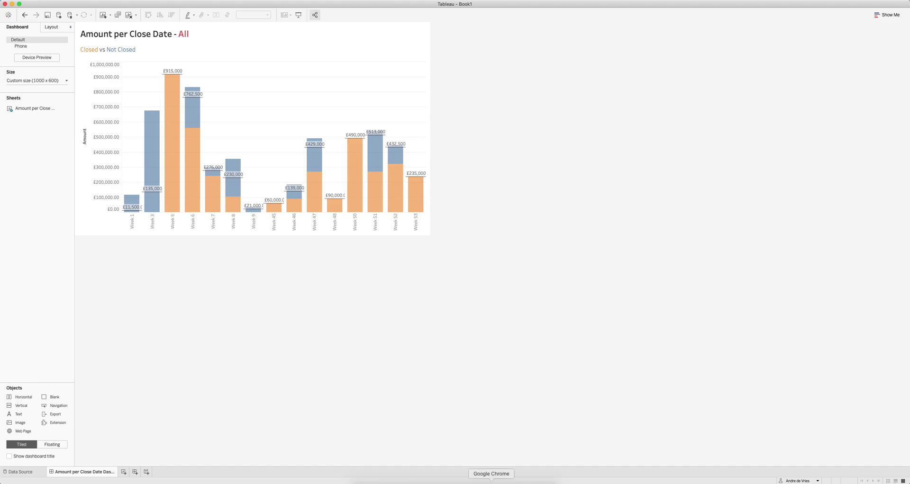
Step: Switch to Chrome and view the published Amount per Close Date Dashboard from the Salesforce Dashboard workbook on Tableau Online
left_click(491, 482)
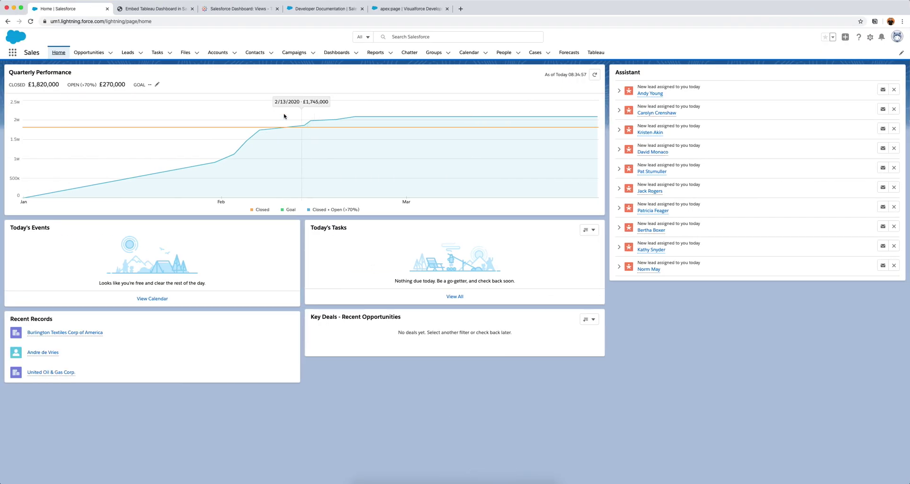
left_click(226, 12)
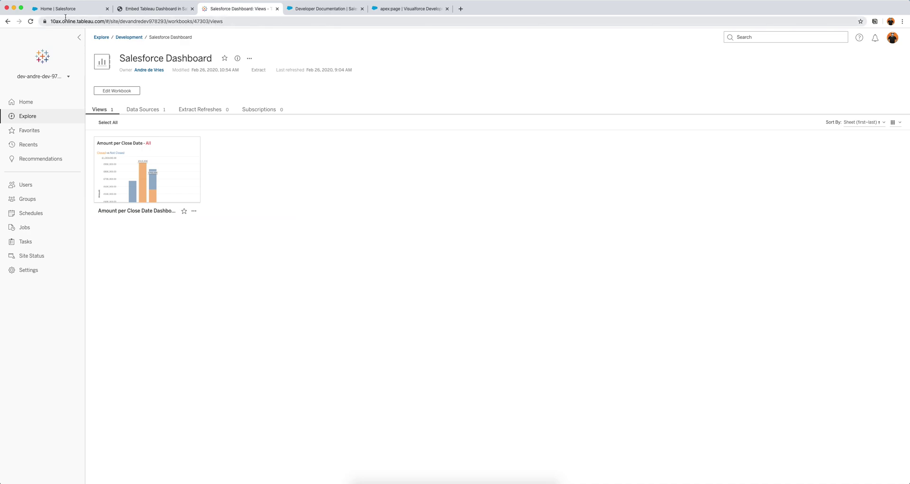
left_click_drag(71, 21, 177, 21)
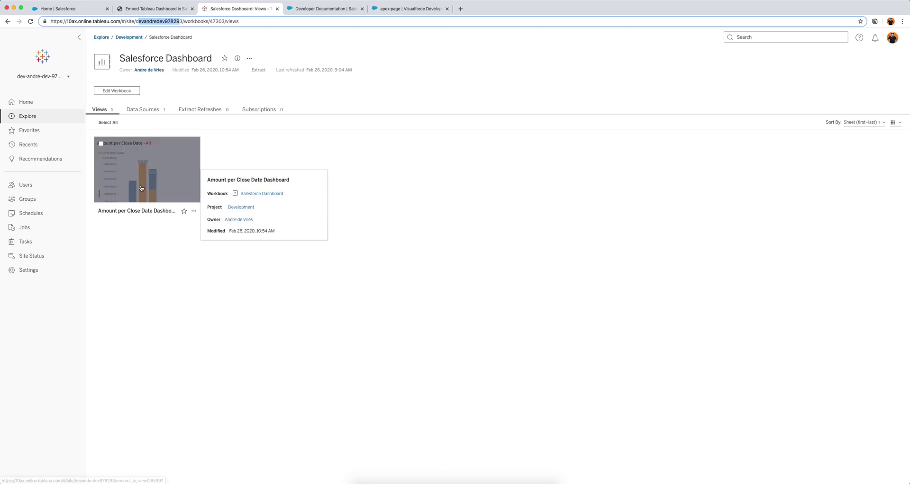
left_click(163, 177)
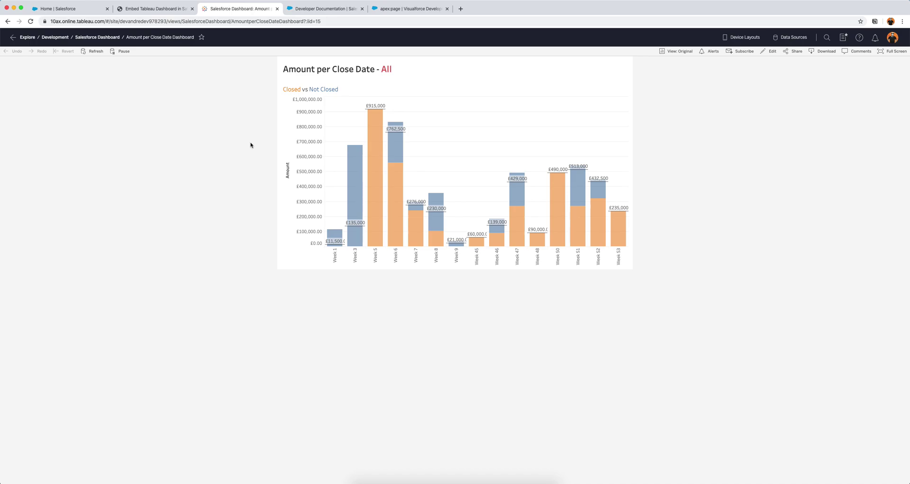
Step: Start a new Visualforce page in Salesforce Setup
left_click(74, 9)
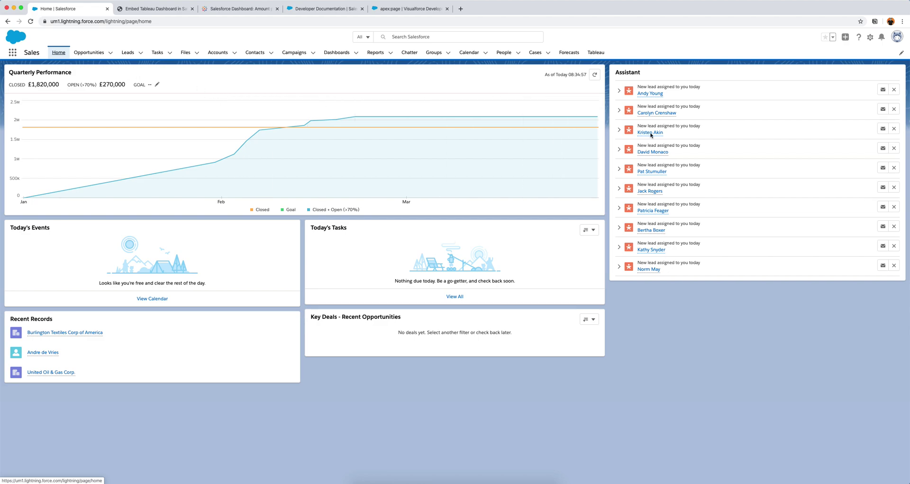
left_click(869, 38)
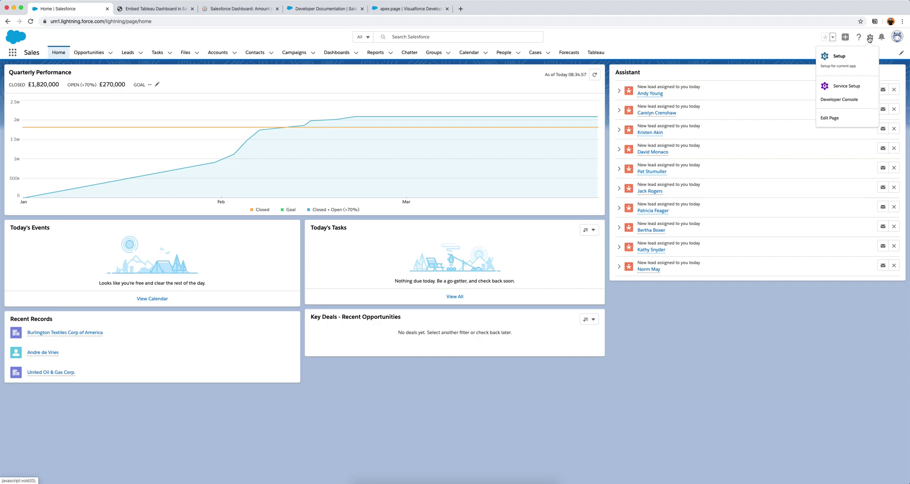
left_click(853, 60)
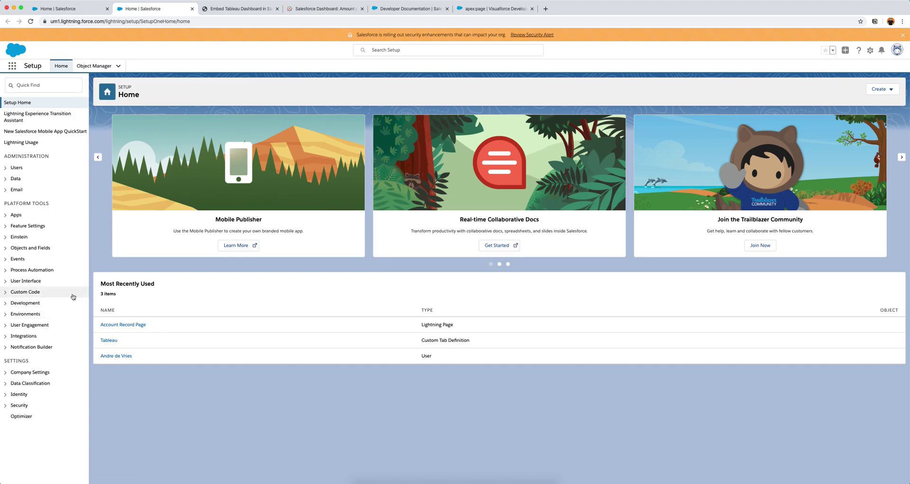
left_click(26, 293)
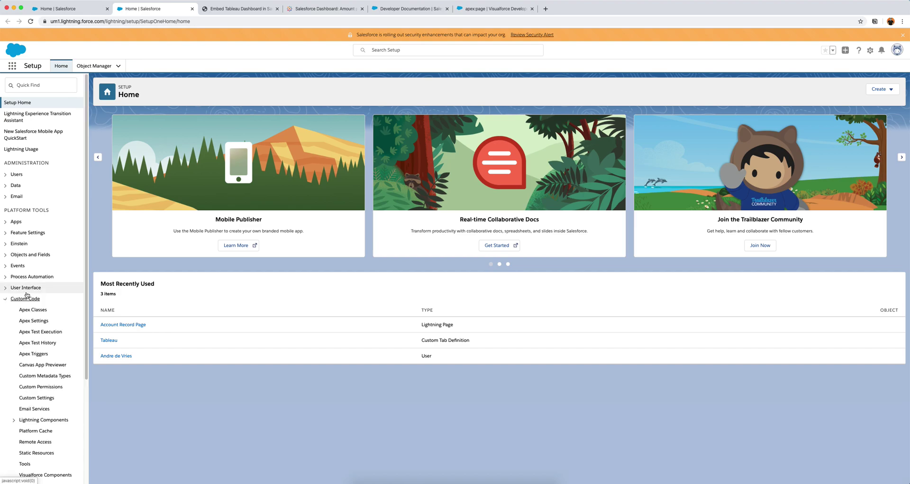
scroll(27, 295, "down", 3)
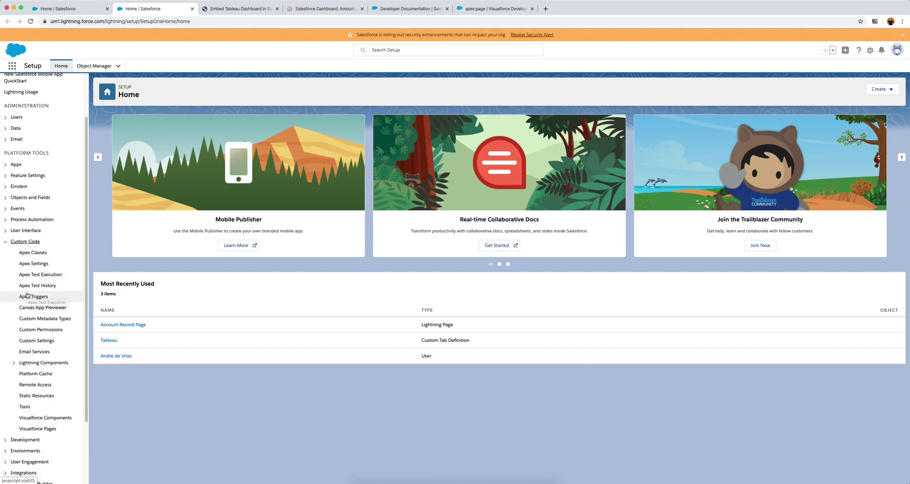
left_click(36, 429)
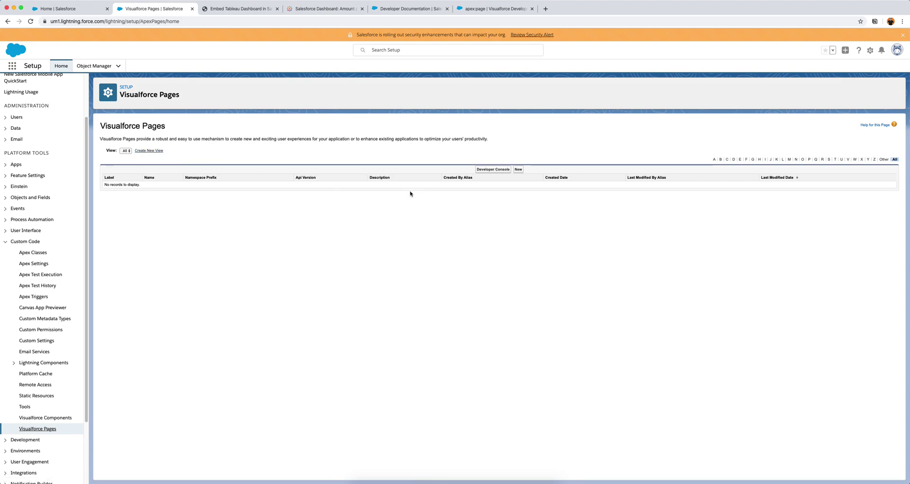
left_click(519, 171)
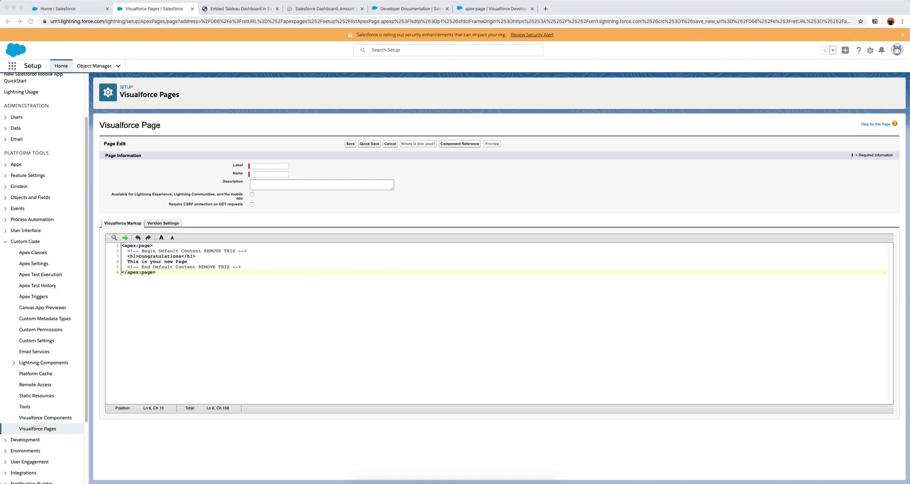
Step: Replace the default markup with an Account-controller page containing a 600px-high, 100%-wide scrolling iframe to {TABLEAU-ONLINE URL}, with embed parameters and an Account.Id filter
left_click(262, 285)
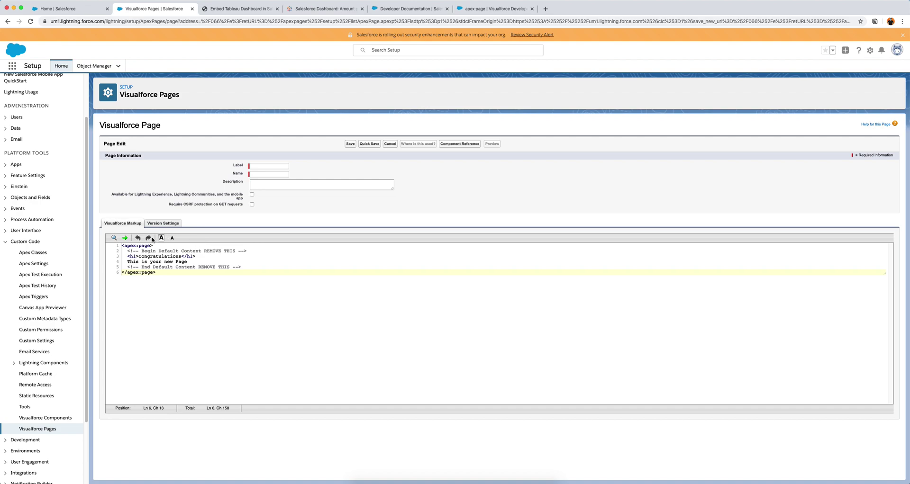
left_click_drag(127, 254, 218, 264)
left_click(183, 256)
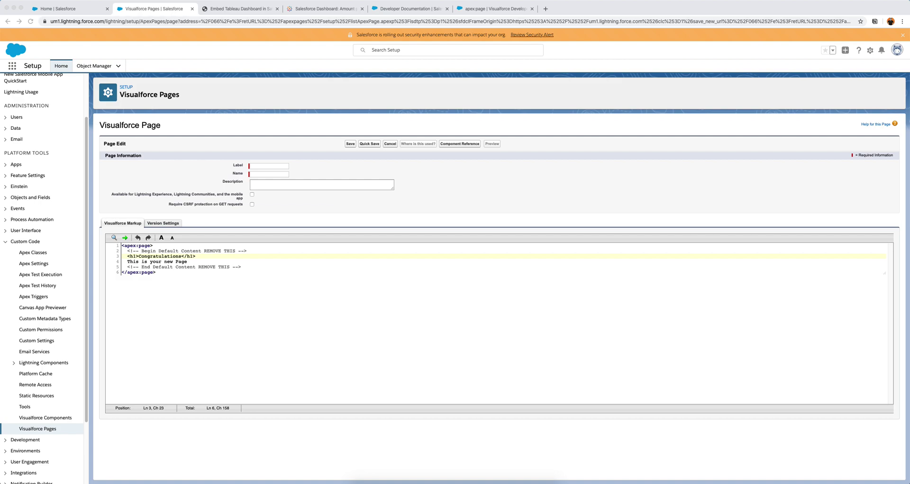
left_click(184, 275)
left_click_drag(177, 274, 100, 231)
left_click_drag(186, 298, 120, 245)
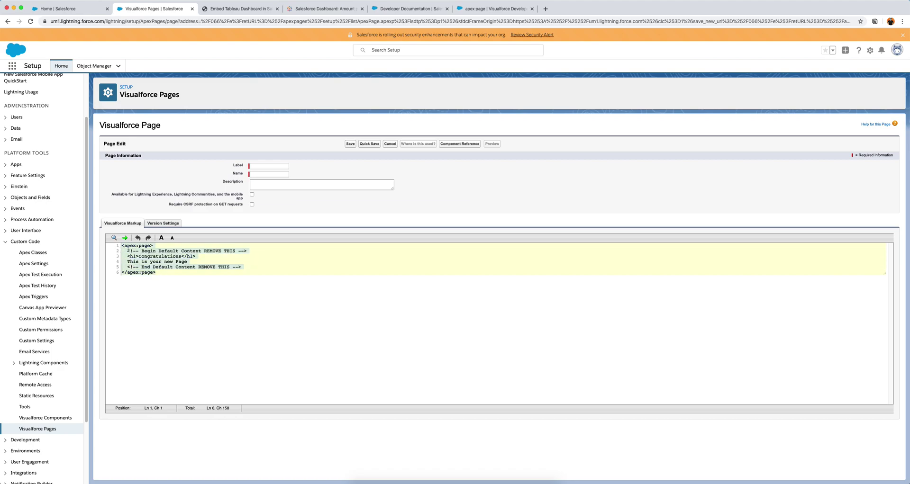
type("<apex:page standardController=\"Account\" showheader=\"false\" sidebar=\"false\">   <apex:iframe src=\"{TABLEAU-ONLINE URL}?:embed=y&:showShareOptions=false&:toolbar=false&:display_count=no&:showVizHome=no&Id%20(Account)={! Account.Id }\" height=\"600px\" width=\"100%\" scrolling=\"true\">   </apex:iframe> </apex:page>")
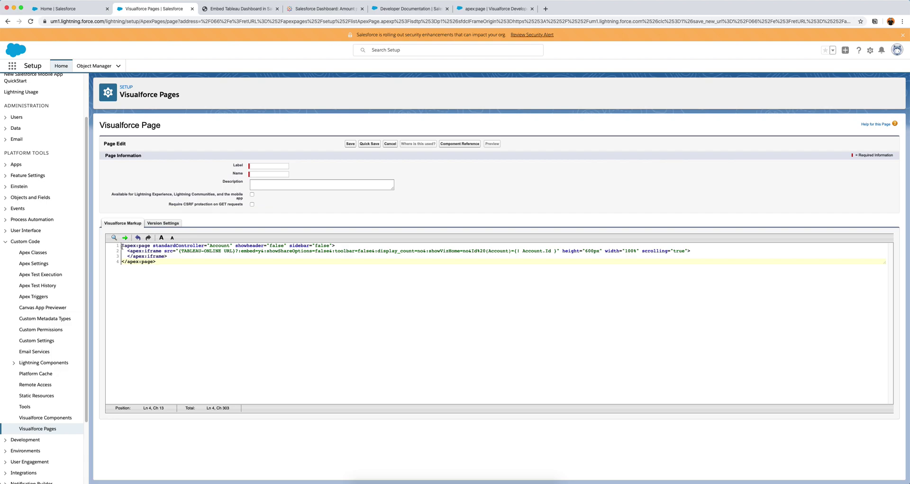
Step: Examine the page tag's controller and header attributes and compare them with the apex:page reference in the Visualforce Developer Guide
left_click(125, 246)
double_click(219, 246)
left_click_drag(235, 246, 276, 246)
left_click(479, 9)
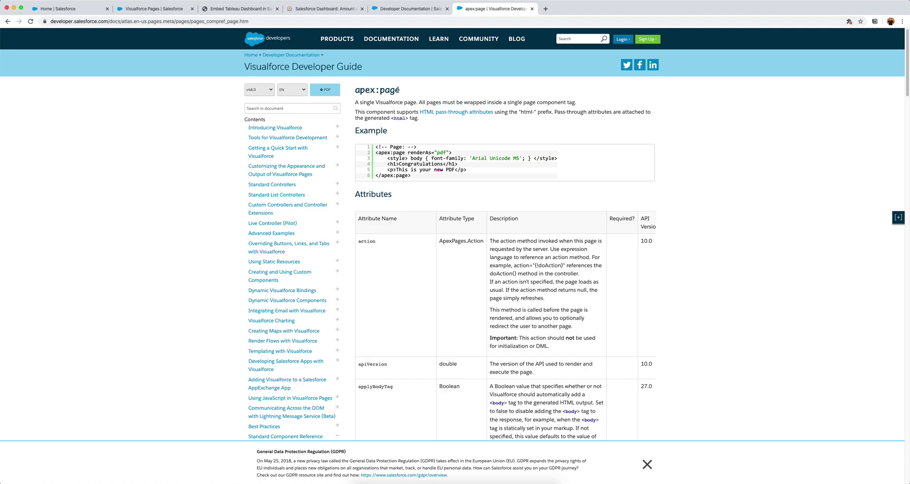
scroll(412, 214, "down", 1)
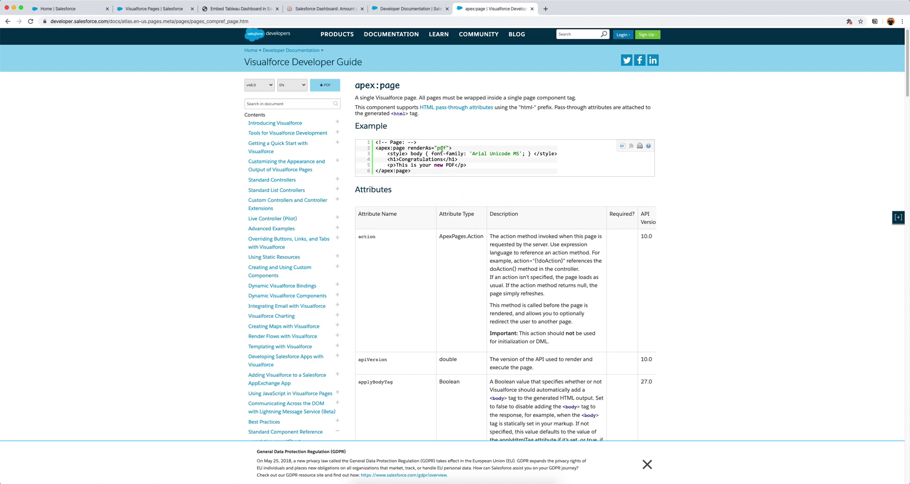
left_click_drag(414, 148, 438, 149)
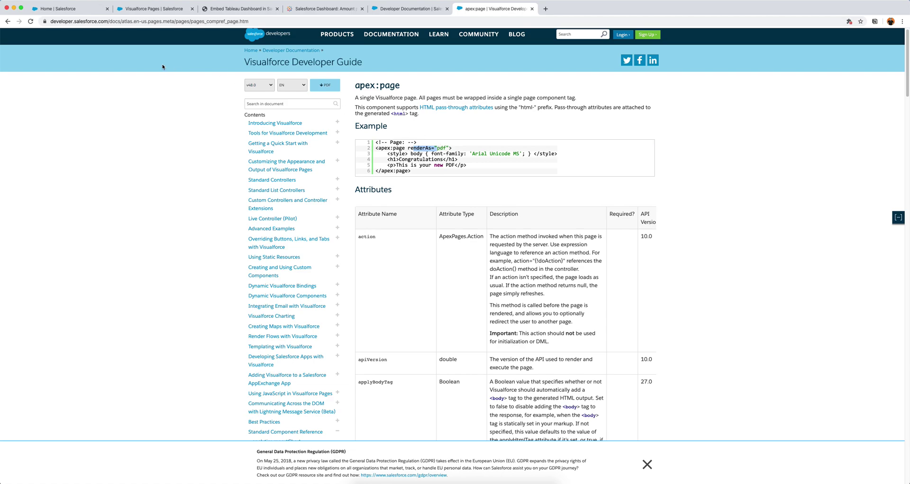
left_click(150, 9)
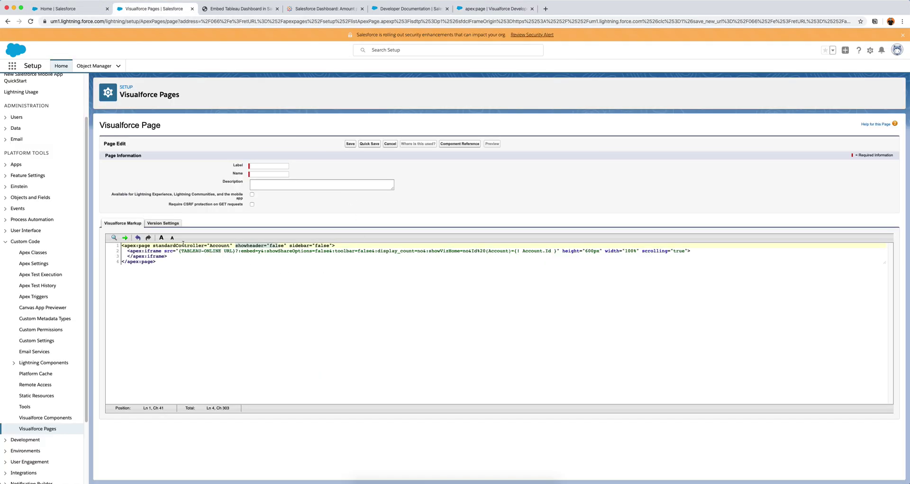
Step: Examine the apex:iframe line in the page markup, including its Account.Id filter and the embed, share and toolbar parameters
left_click(161, 251)
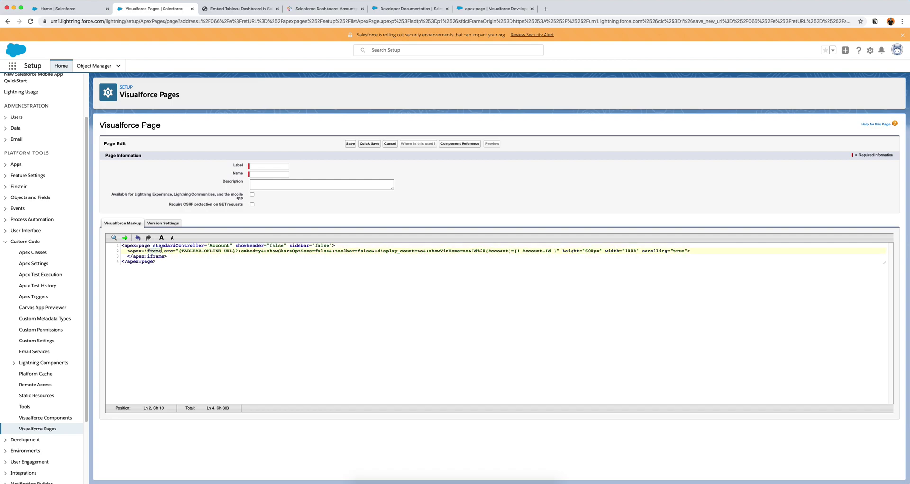
left_click(161, 251)
left_click_drag(127, 252, 690, 252)
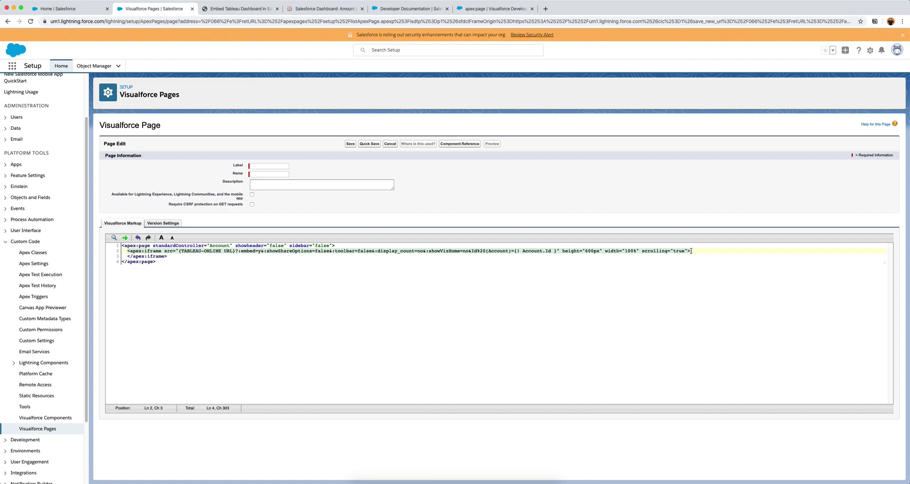
double_click(537, 251)
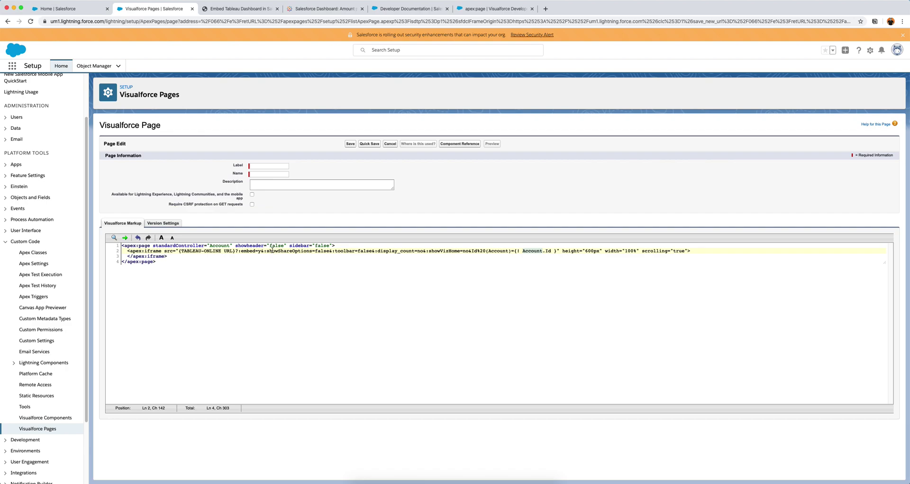
left_click_drag(244, 254, 381, 250)
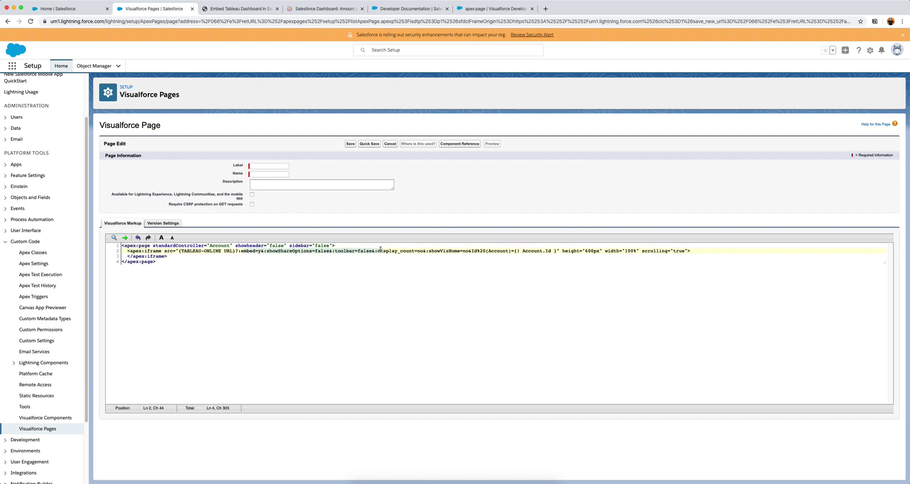
left_click(284, 252)
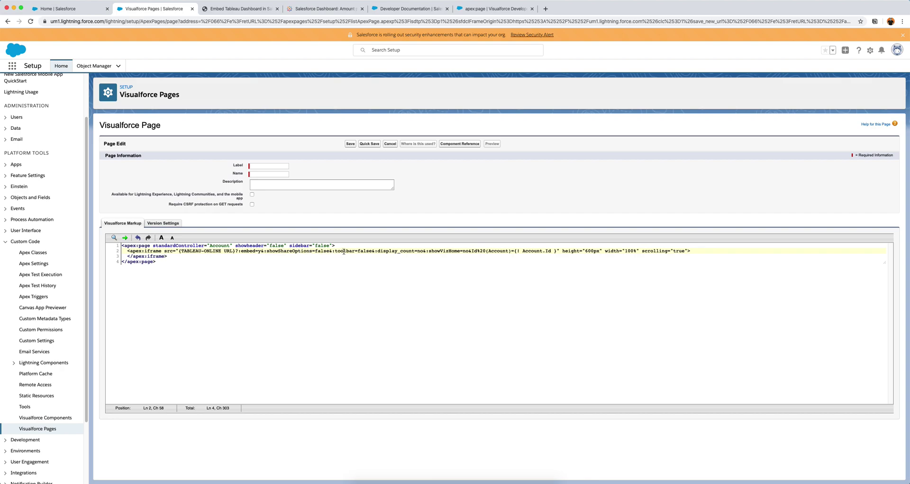
Step: Examine the iframe's display_count, showVizHome, Account.Id filter, width and scrolling settings, and check the dashboard title in Tableau Online
left_click_drag(378, 252, 421, 253)
left_click_drag(428, 251, 458, 251)
left_click(479, 251)
left_click_drag(473, 252, 559, 252)
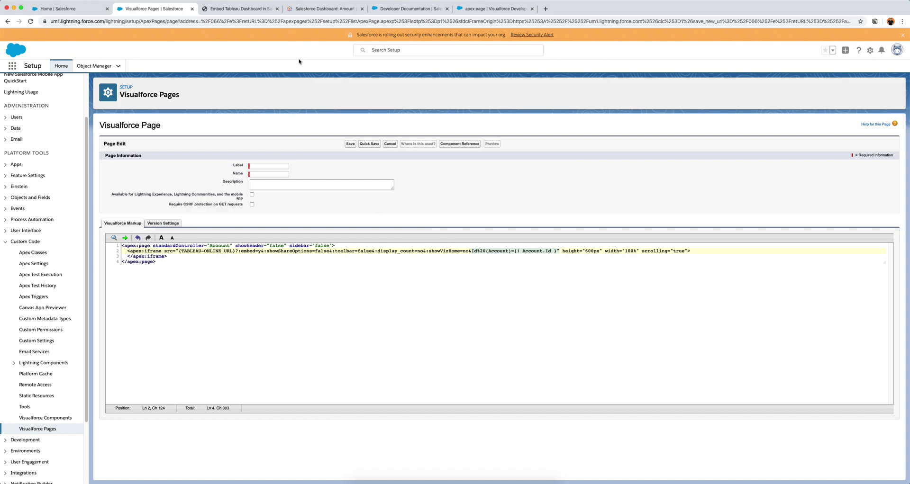
left_click(326, 9)
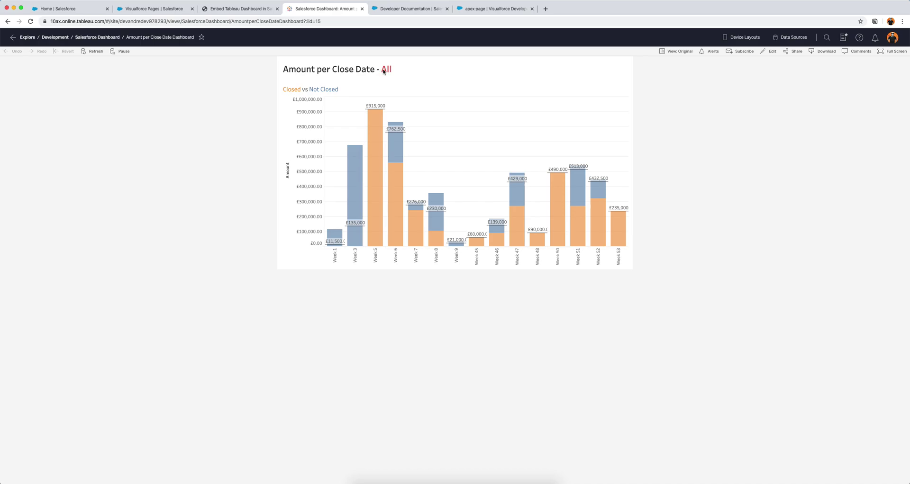
left_click(135, 10)
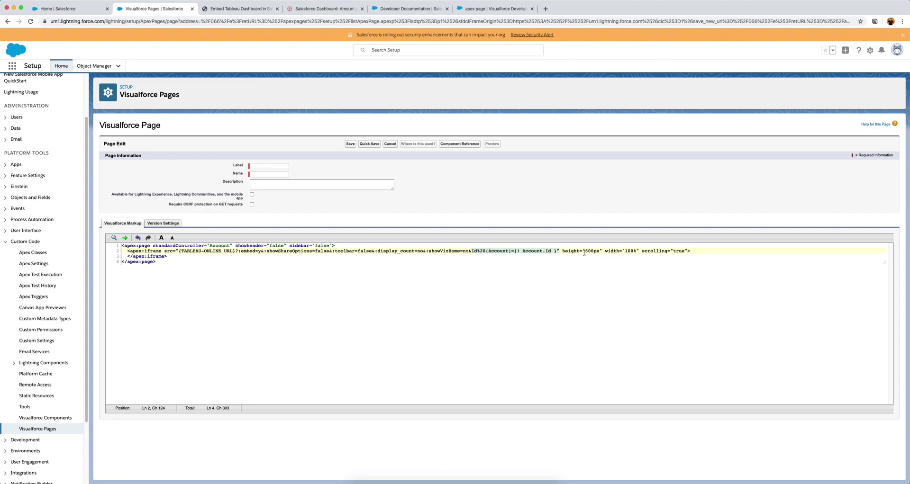
left_click_drag(612, 252, 636, 255)
left_click_drag(642, 252, 659, 252)
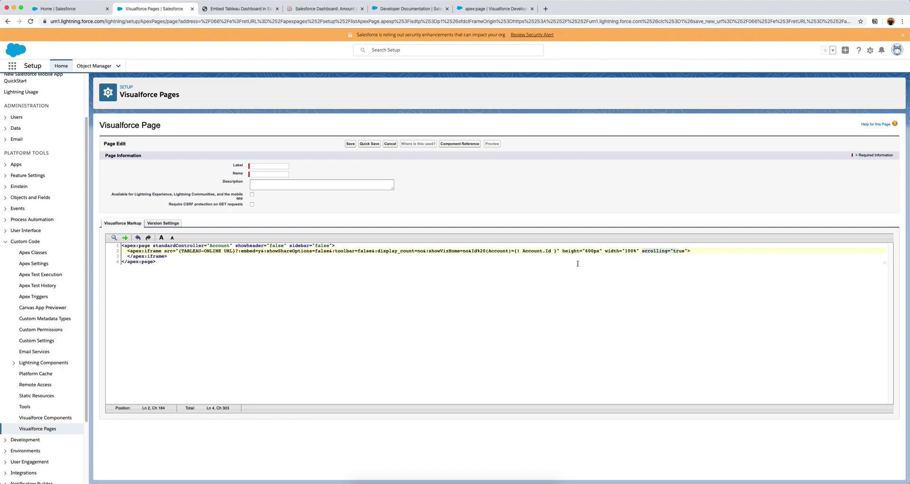
Step: Copy the share link of the Amount per Close Date Dashboard in Tableau Online
left_click(179, 251)
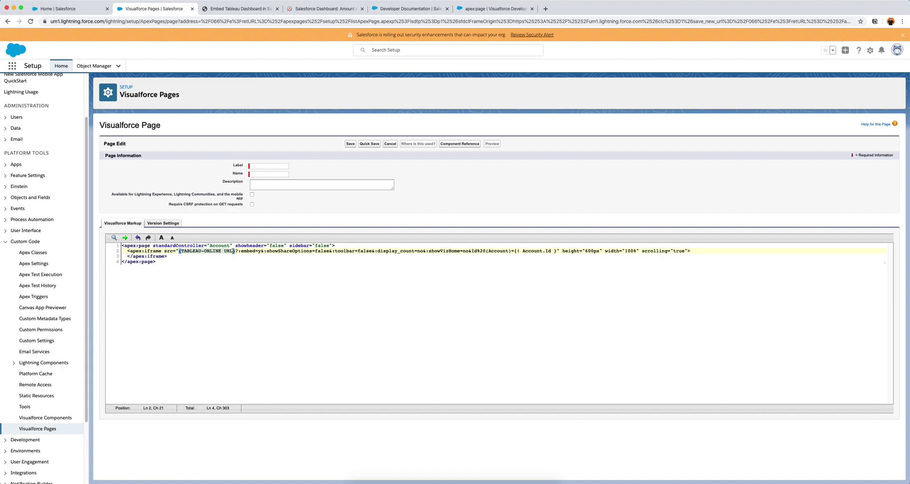
left_click(240, 12)
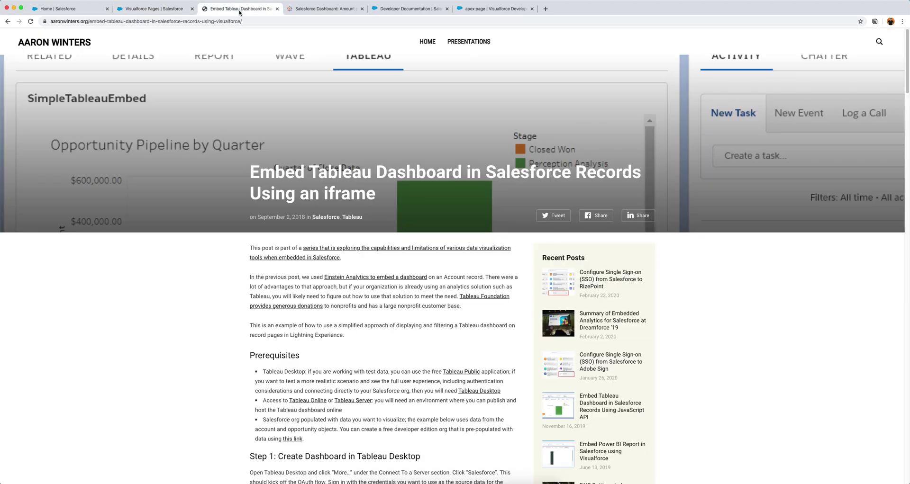
left_click(330, 10)
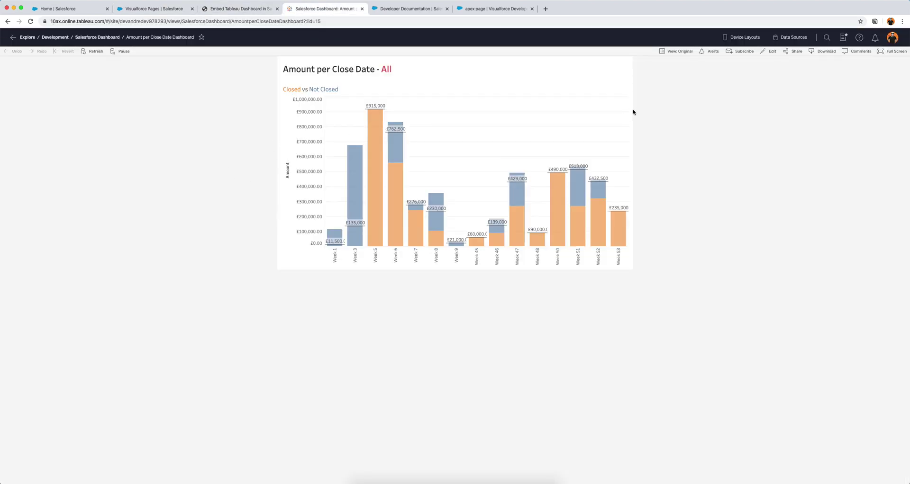
left_click(790, 51)
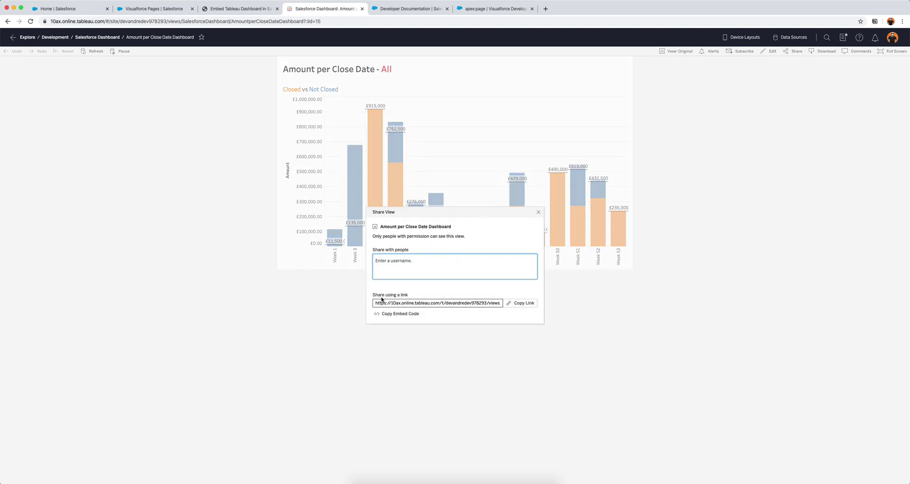
left_click(520, 304)
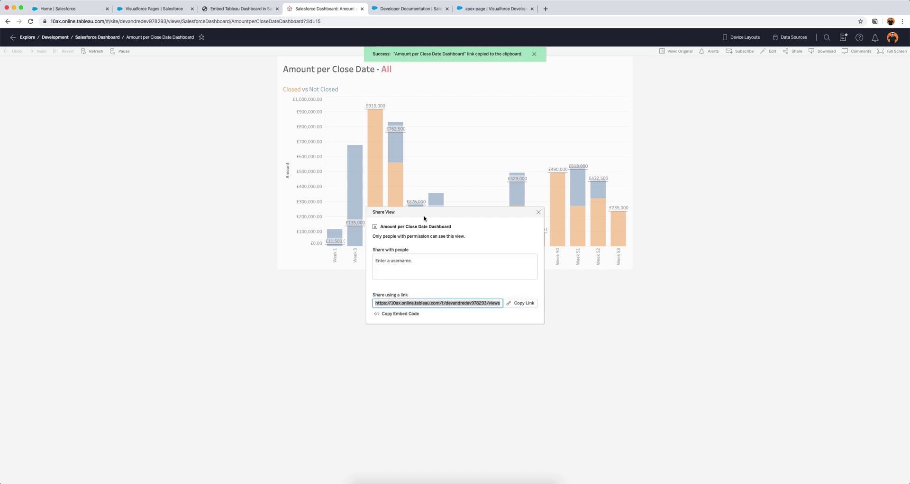
Step: Replace the {TABLEAU-ONLINE URL} placeholder in the Visualforce page's iframe source with the copied dashboard link
left_click(153, 8)
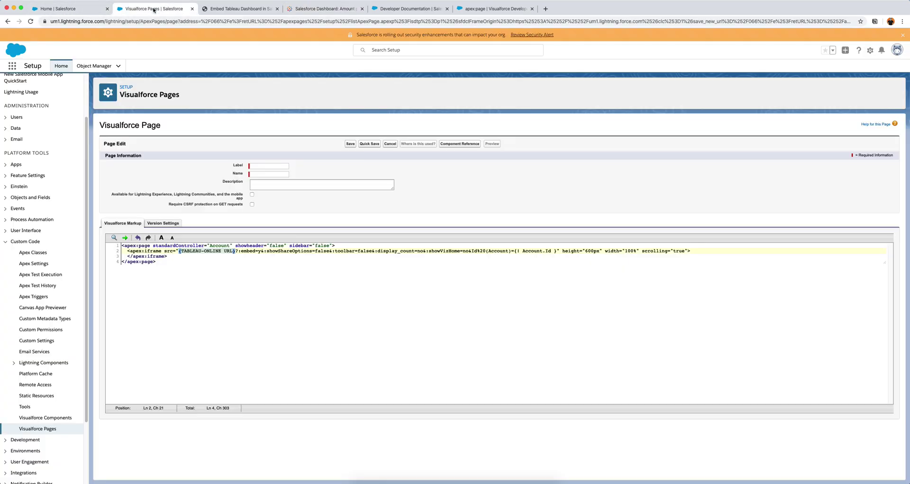
left_click(235, 252)
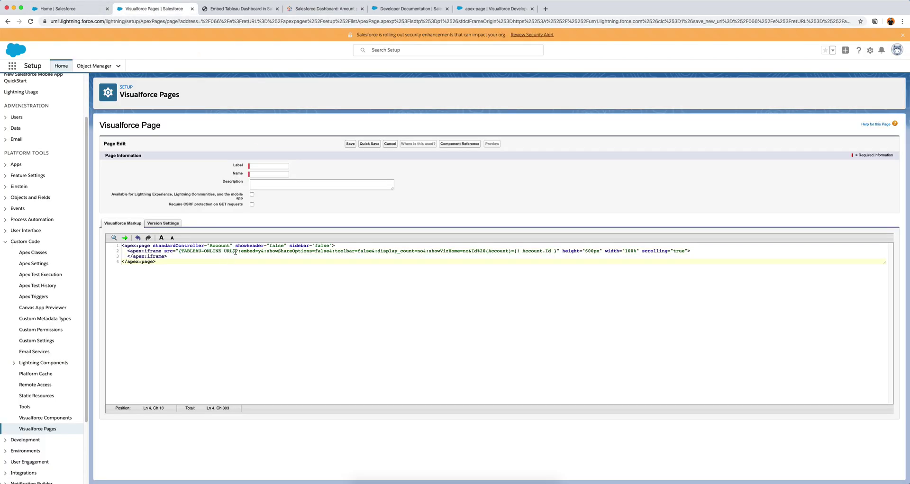
key("BackSpace")
key("BackSpace")
key("BackSpace")
key("BackSpace")
key("BackSpace")
key("BackSpace")
key("BackSpace")
key("BackSpace")
key("BackSpace")
key("BackSpace")
key("BackSpace")
key("BackSpace")
key("BackSpace")
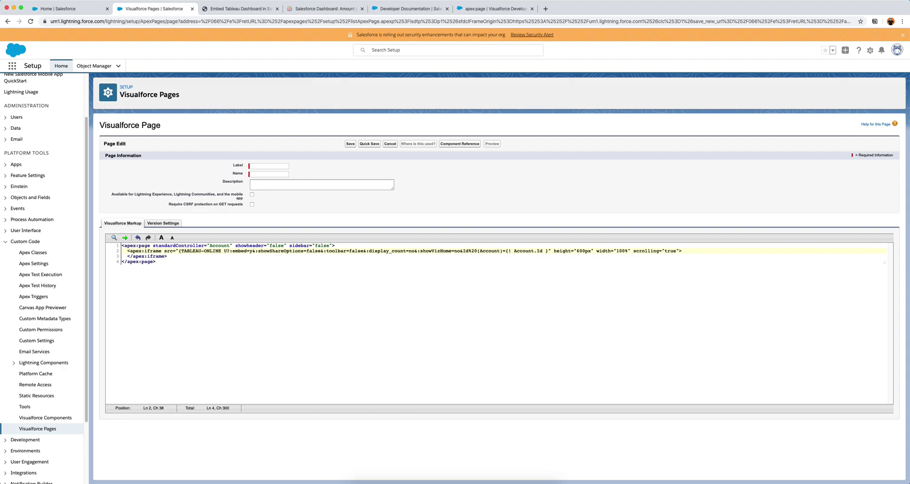
key("BackSpace")
key("BackSpace")
key("BackSpace")
key("BackSpace")
key("BackSpace")
key("BackSpace")
key("BackSpace")
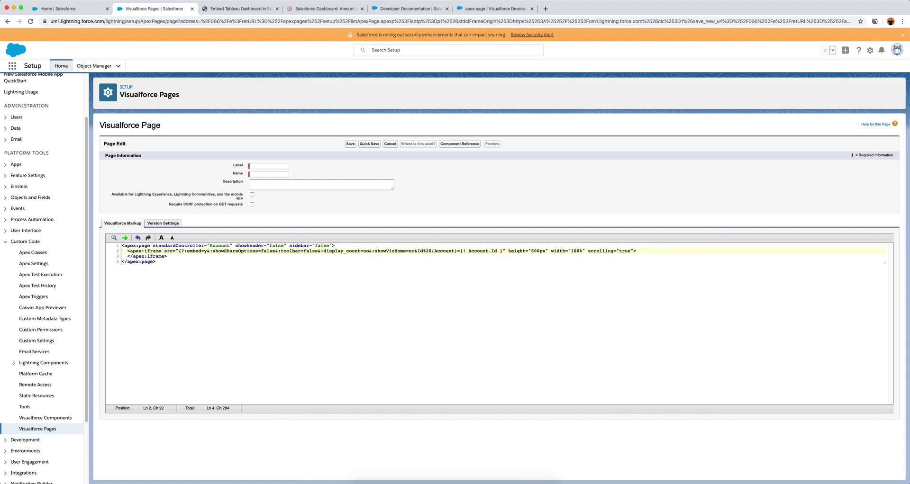
key("super+v")
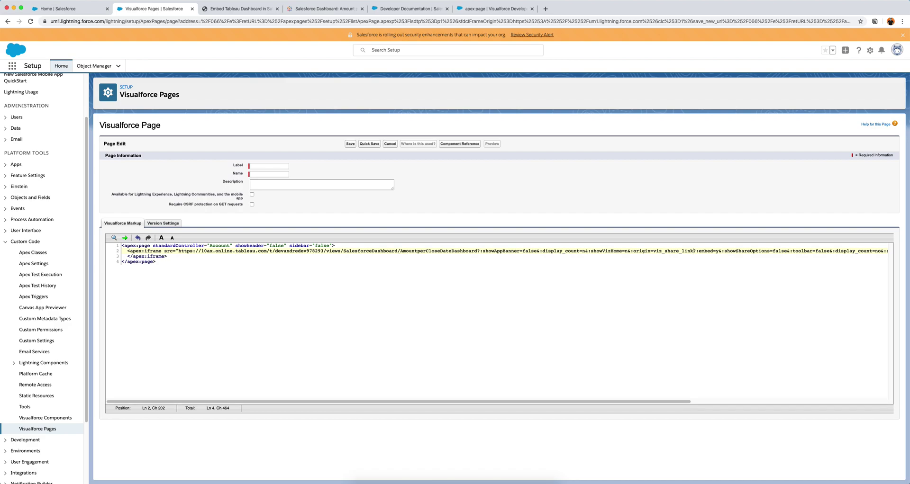
Step: Trim the share link's own query parameters, from :showAppBanner through :origin, so AmountperCloseDateDashboard is followed directly by ?:embed=y
key("BackSpace")
key("BackSpace")
key("BackSpace")
key("BackSpace")
key("BackSpace")
key("BackSpace")
key("BackSpace")
key("BackSpace")
key("BackSpace")
key("BackSpace")
key("BackSpace")
key("BackSpace")
key("BackSpace")
key("BackSpace")
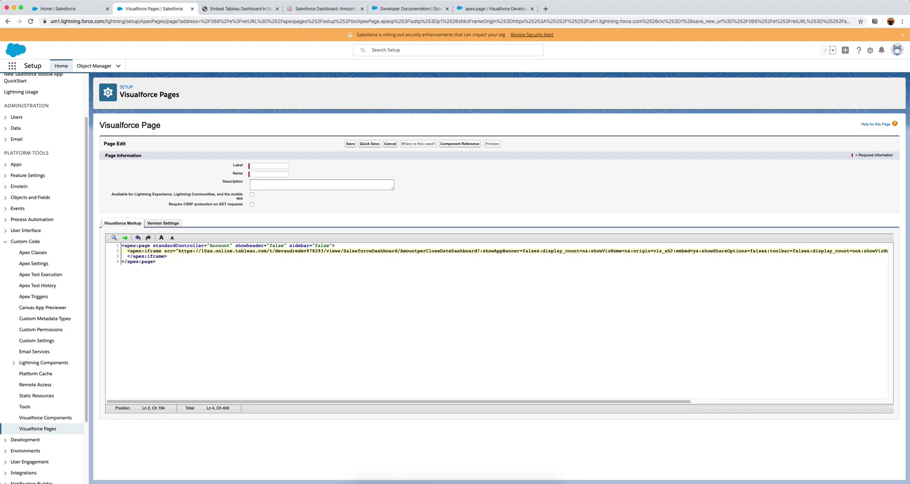
key("BackSpace")
key("BackSpace")
key("BackSpace")
key("BackSpace")
key("BackSpace")
key("BackSpace")
key("BackSpace")
key("BackSpace")
key("BackSpace")
key("BackSpace")
key("BackSpace")
key("BackSpace")
key("BackSpace")
key("BackSpace")
key("BackSpace")
key("BackSpace")
key("BackSpace")
key("BackSpace")
key("BackSpace")
key("BackSpace")
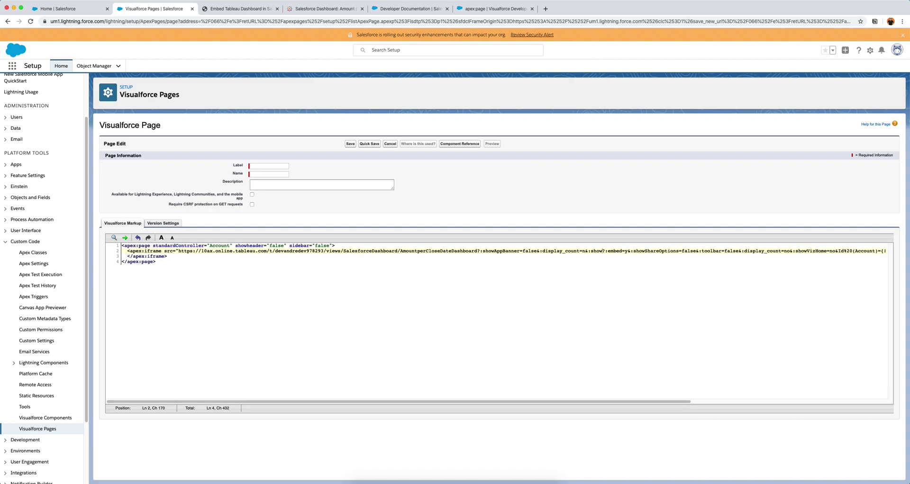
key("BackSpace")
key("BackSpace")
key("BackSpace")
key("BackSpace")
key("BackSpace")
key("BackSpace")
key("BackSpace")
key("BackSpace")
key("BackSpace")
key("BackSpace")
key("BackSpace")
key("BackSpace")
key("BackSpace")
key("BackSpace")
key("BackSpace")
key("BackSpace")
key("BackSpace")
key("BackSpace")
key("BackSpace")
key("BackSpace")
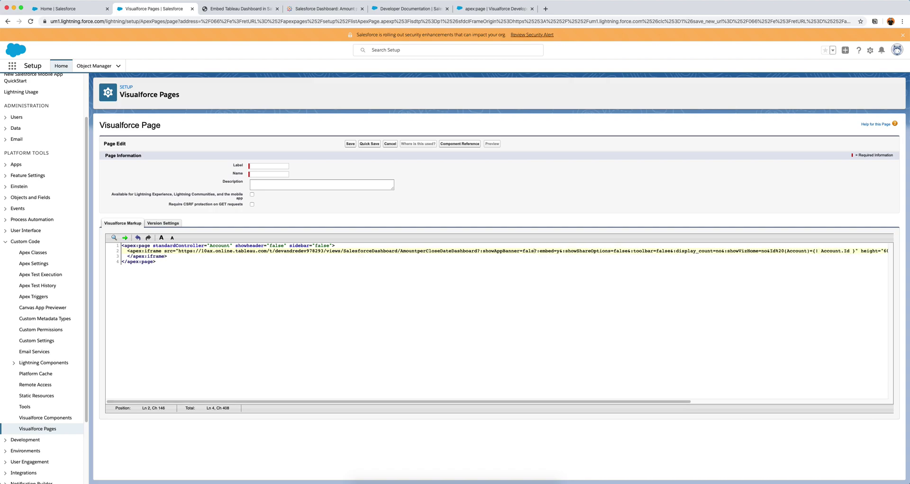
key("BackSpace")
key("BackSpace")
key("BackSpace")
key("BackSpace")
key("BackSpace")
key("BackSpace")
key("BackSpace")
key("BackSpace")
key("BackSpace")
key("BackSpace")
key("BackSpace")
key("BackSpace")
key("BackSpace")
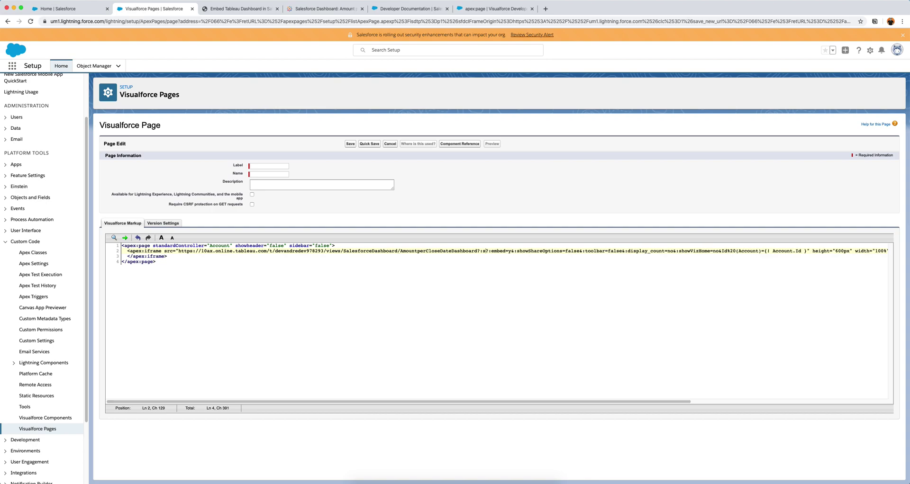
key("BackSpace")
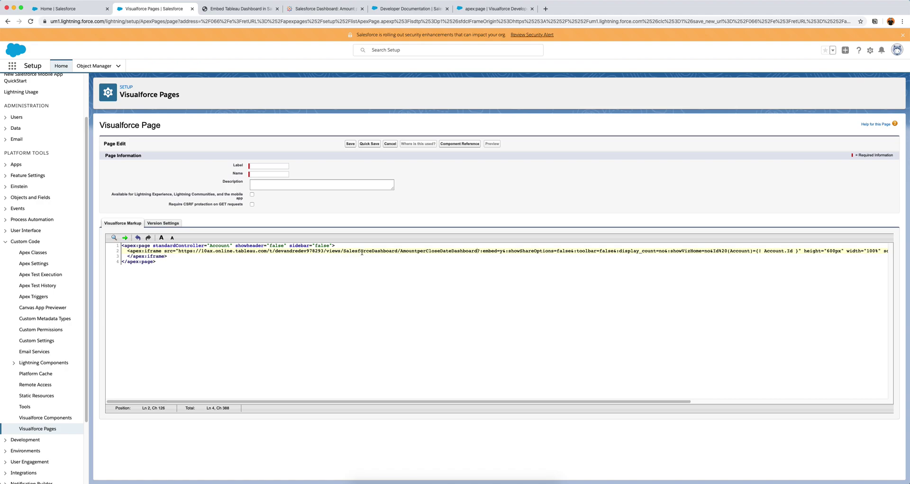
left_click_drag(403, 252, 484, 254)
left_click(257, 268)
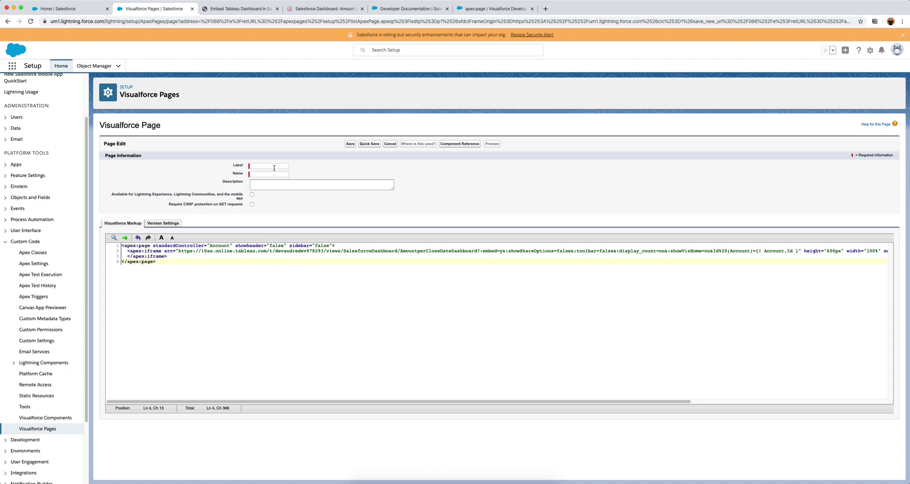
Step: Label and name the page Tableau, describe it as "My salesforce tableau dashboard", and save it
left_click(274, 166)
type("T")
key("Down")
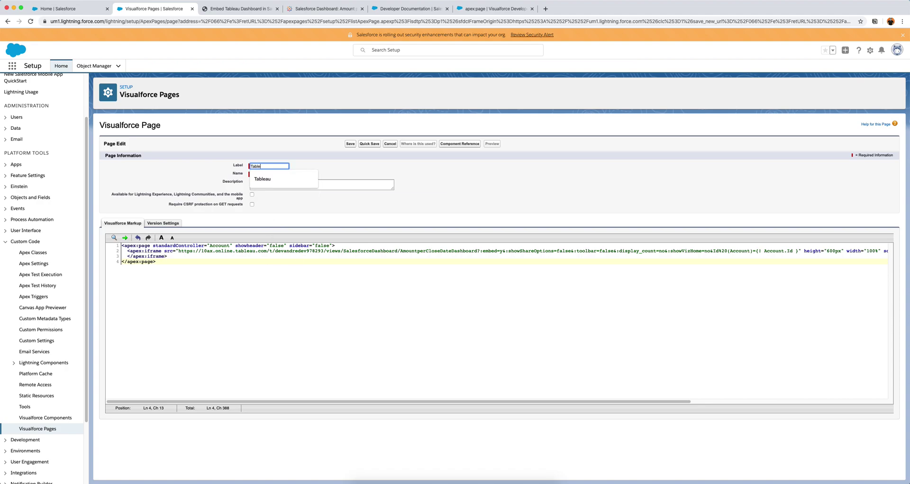
key("Return")
key("Tab")
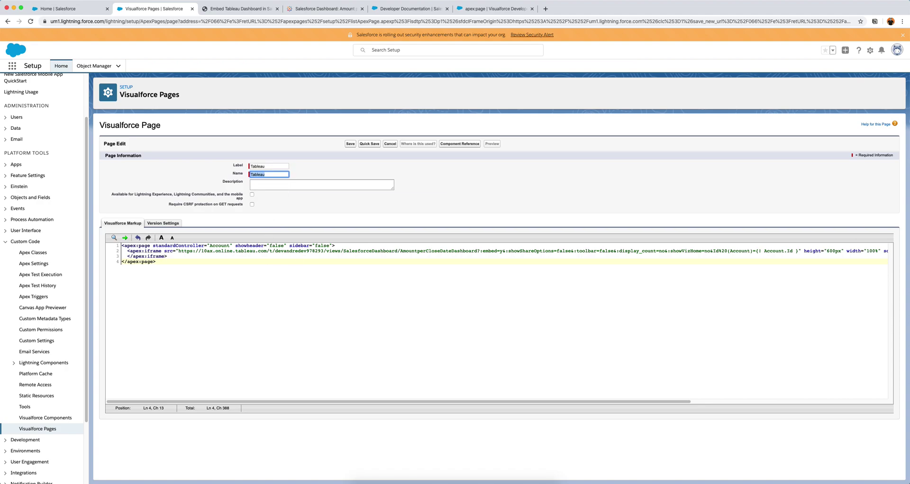
left_click(274, 186)
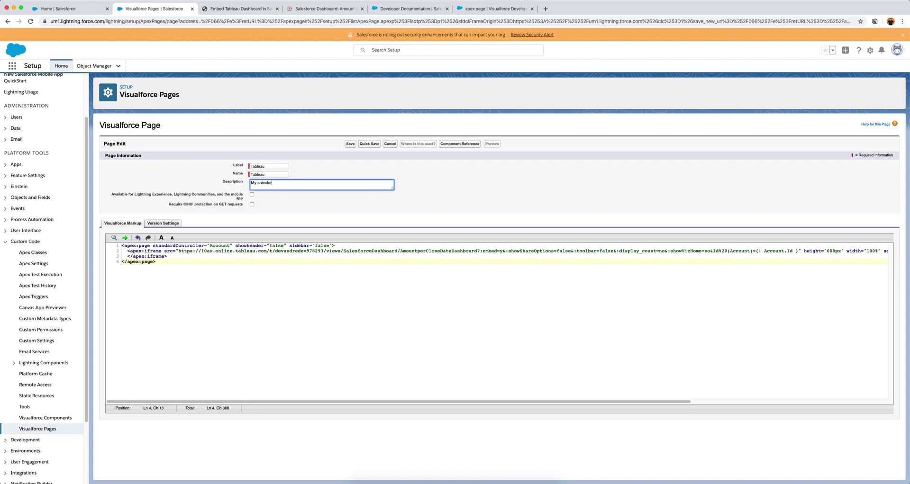
type("My salesforce tableau dashboard")
left_click(420, 176)
left_click(350, 144)
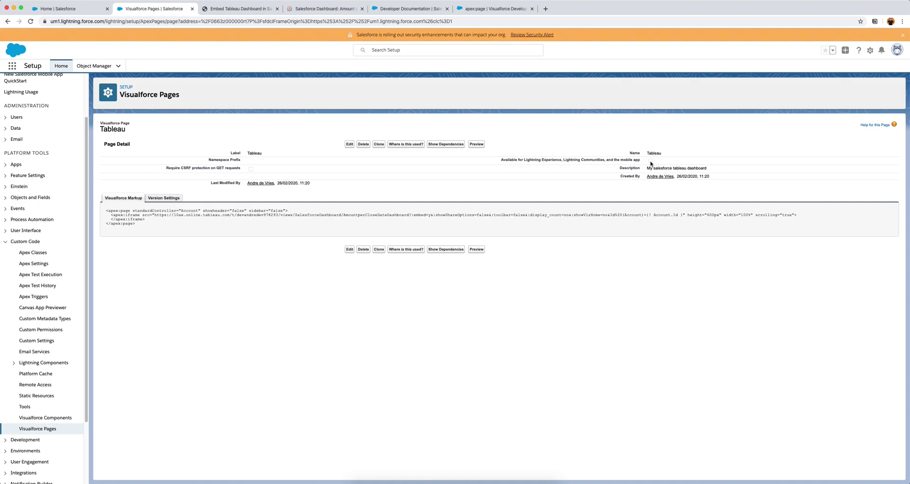
Step: Edit the Tableau page to make it available for Lightning Experience, Lightning Communities and the mobile app, and save it
left_click(349, 144)
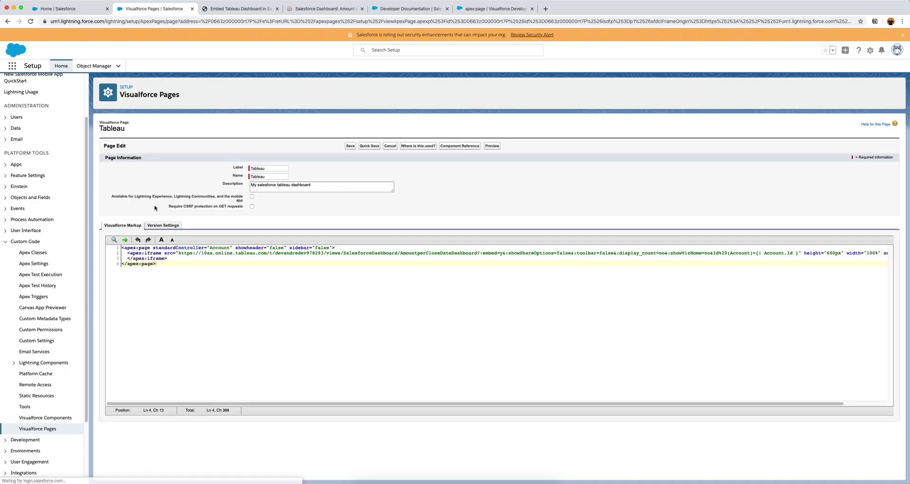
left_click(252, 197)
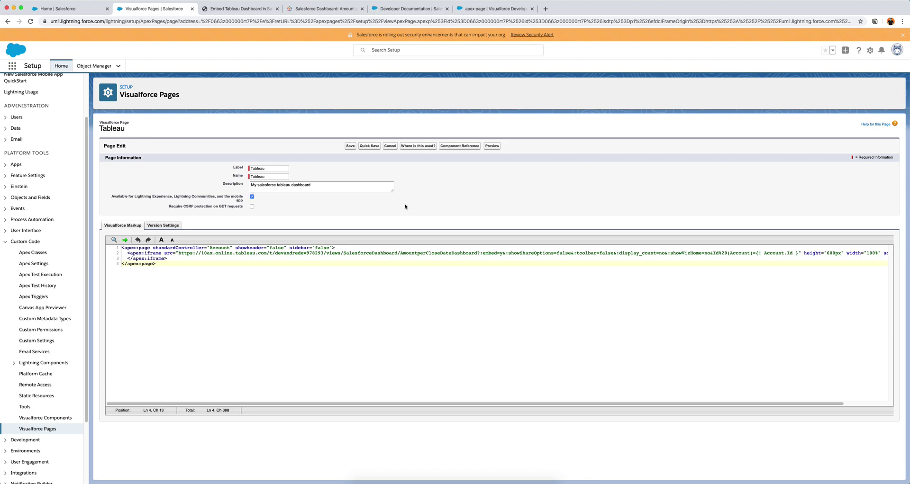
left_click(350, 146)
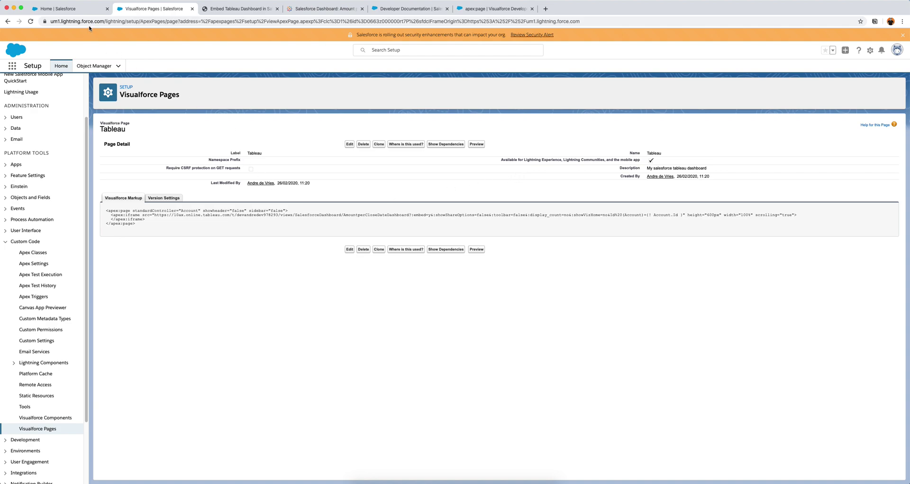
Step: Open the Burlington Textiles Corp of America record from the All Accounts list in the Sales app
left_click(59, 9)
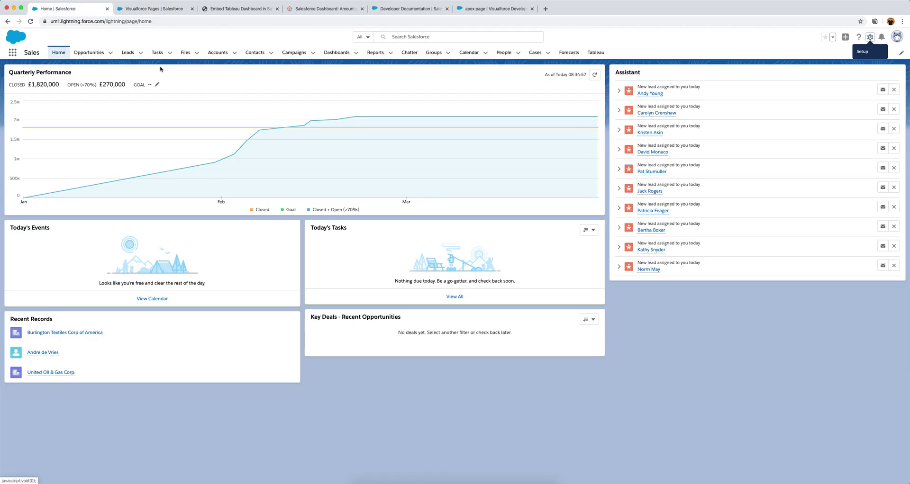
left_click(235, 53)
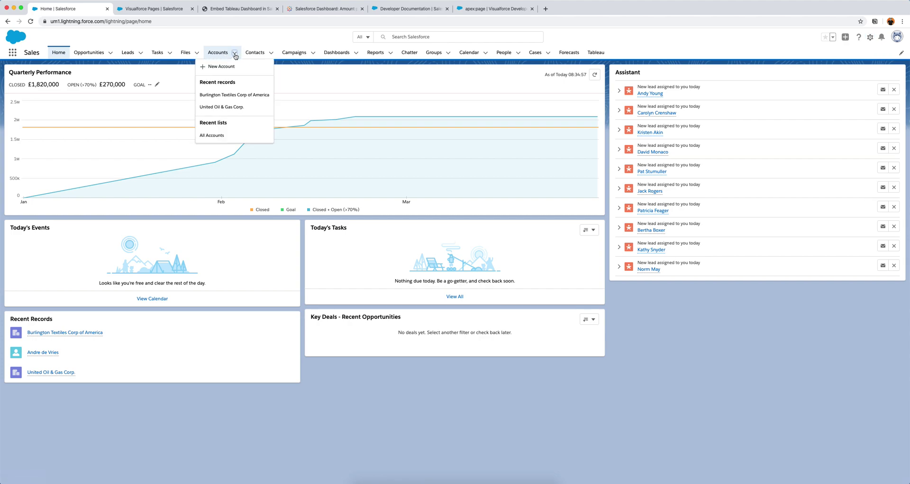
left_click(231, 138)
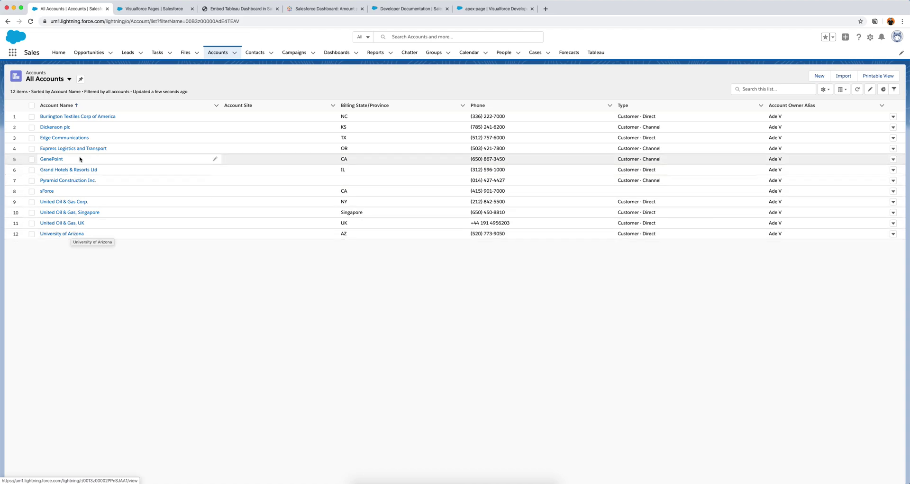
left_click(86, 118)
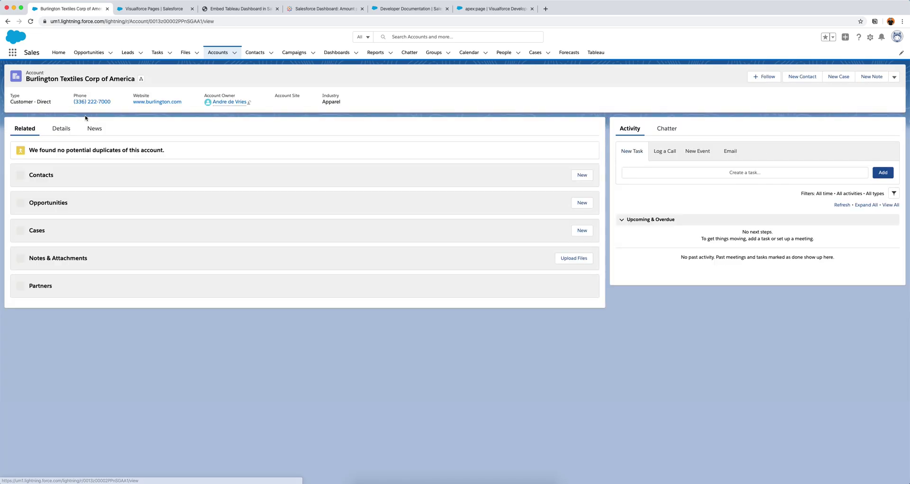
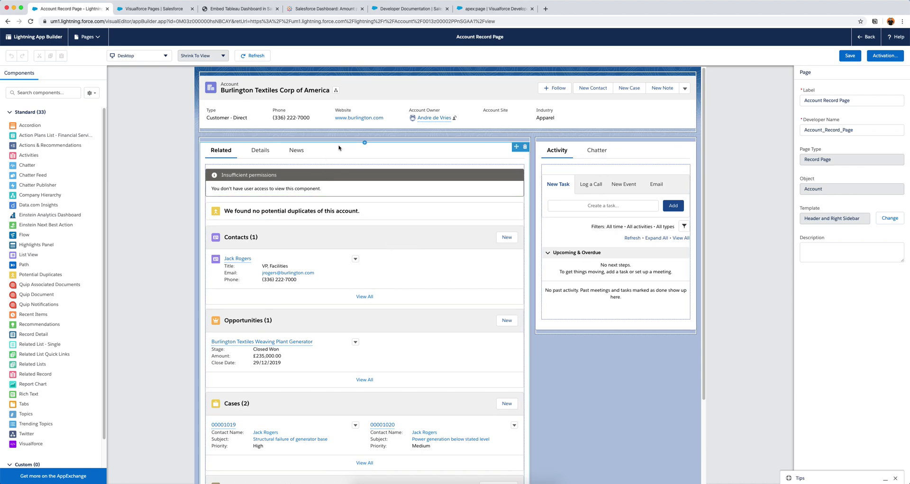
Step: Add a fourth tab to the account record page's main tab set and give it the custom label Tableau
left_click(376, 158)
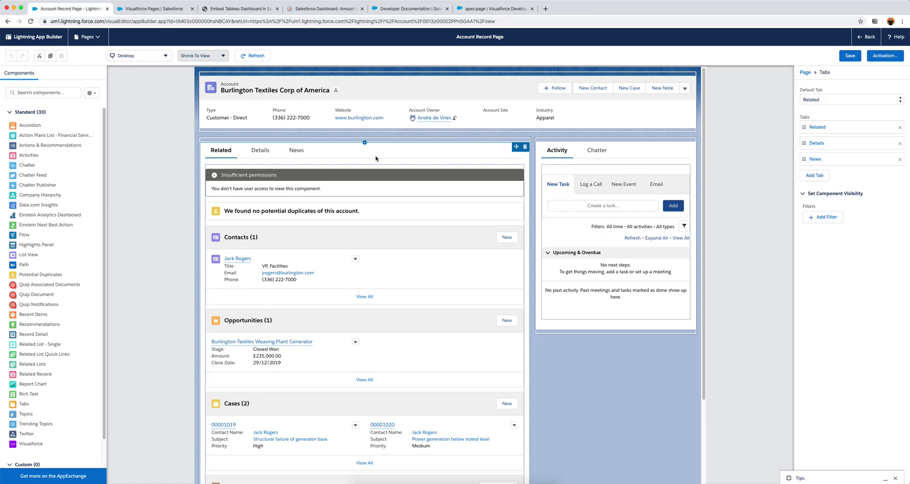
left_click(813, 176)
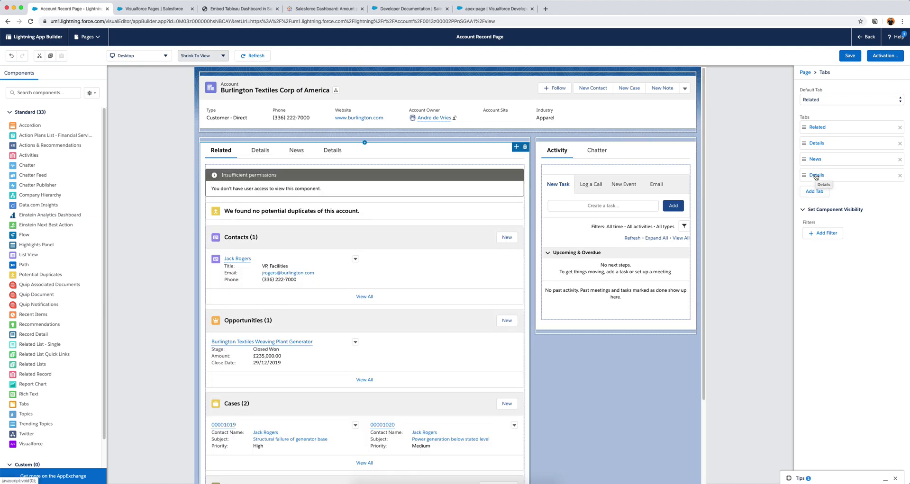
left_click(816, 176)
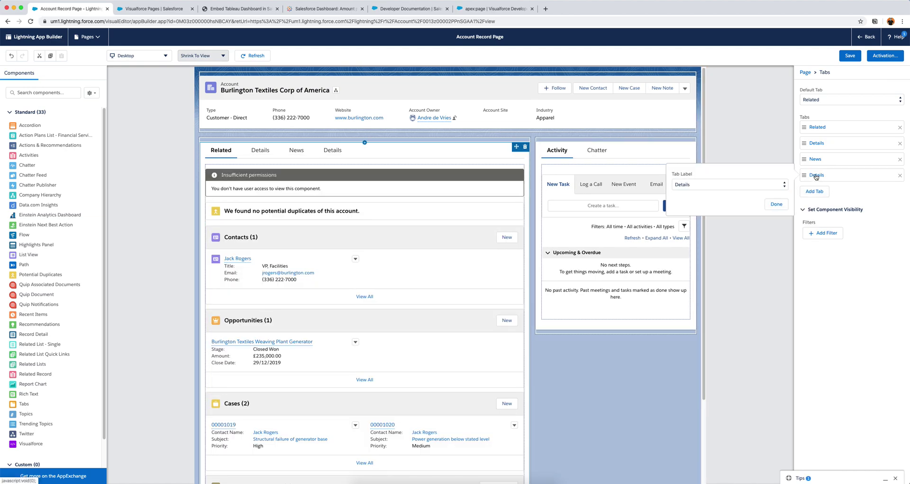
left_click(780, 185)
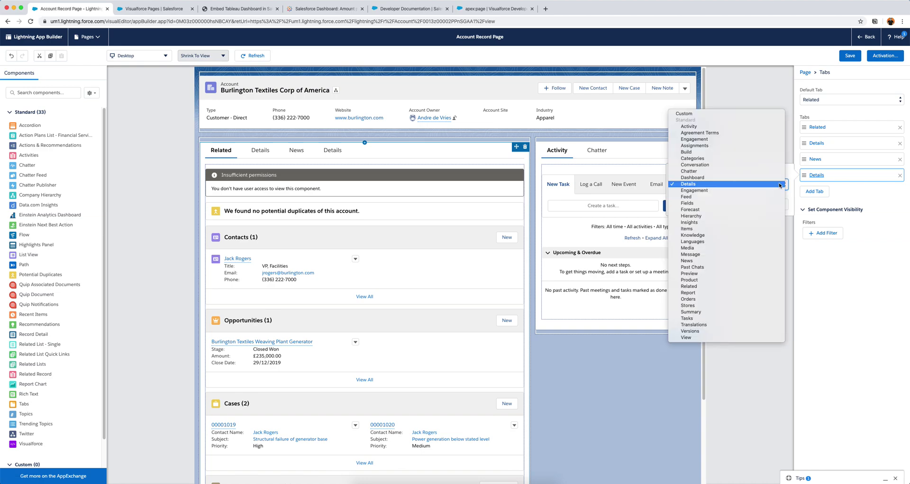
left_click(754, 115)
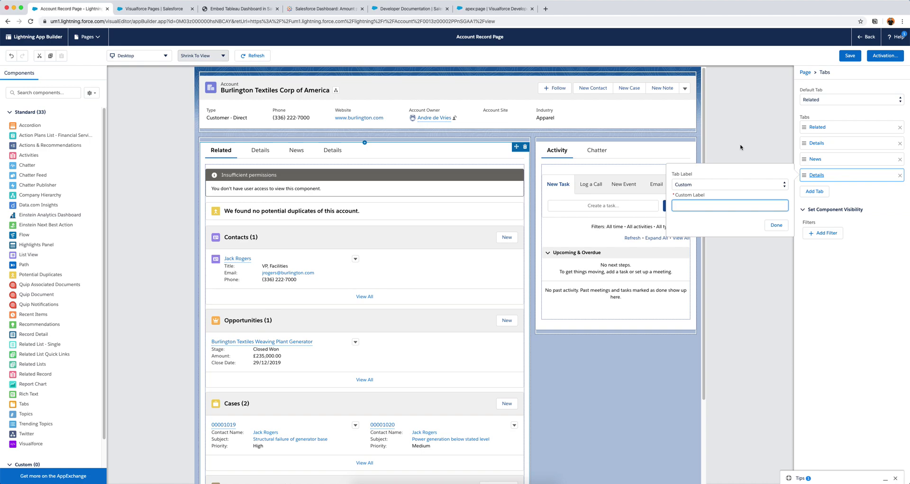
type("Tableau")
left_click(775, 228)
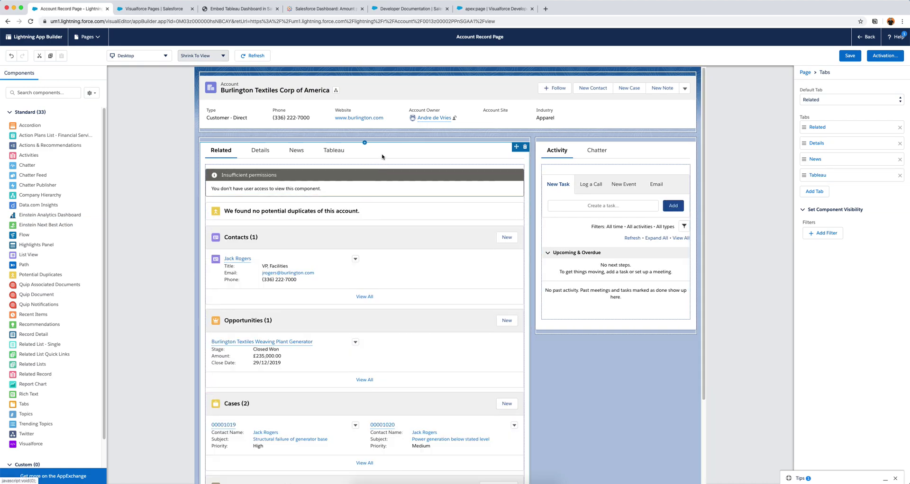
Step: Place a Visualforce component in the empty Tableau tab of the account record page
left_click(333, 151)
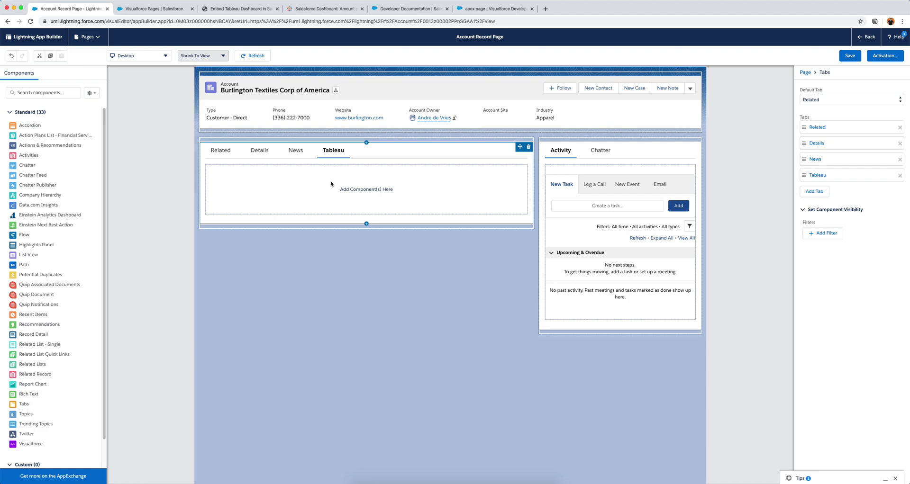
left_click(41, 444)
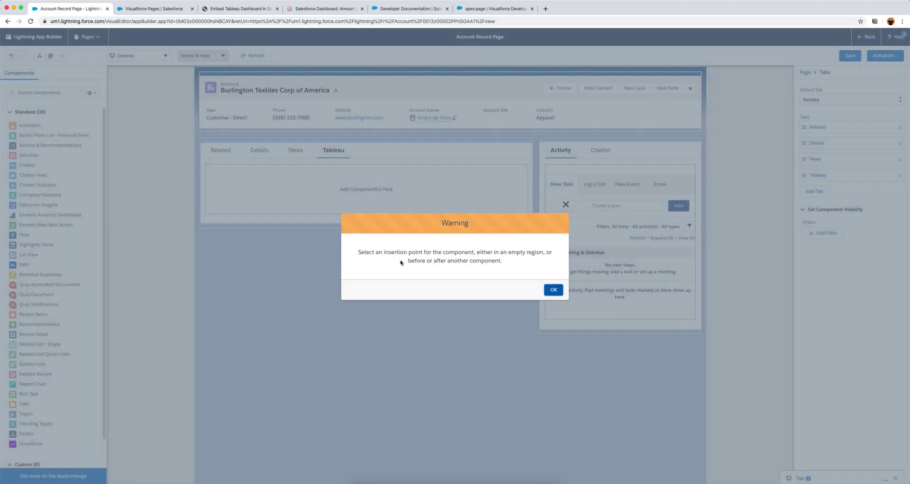
left_click(549, 291)
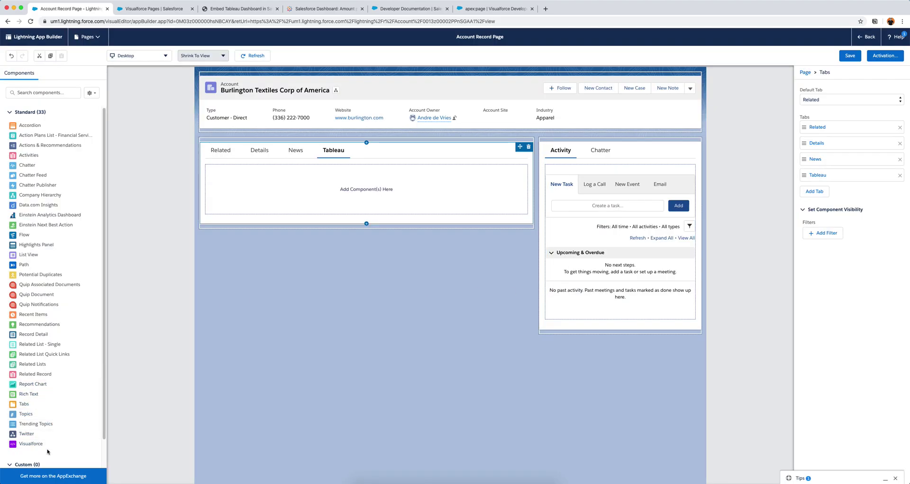
left_click_drag(48, 448, 360, 190)
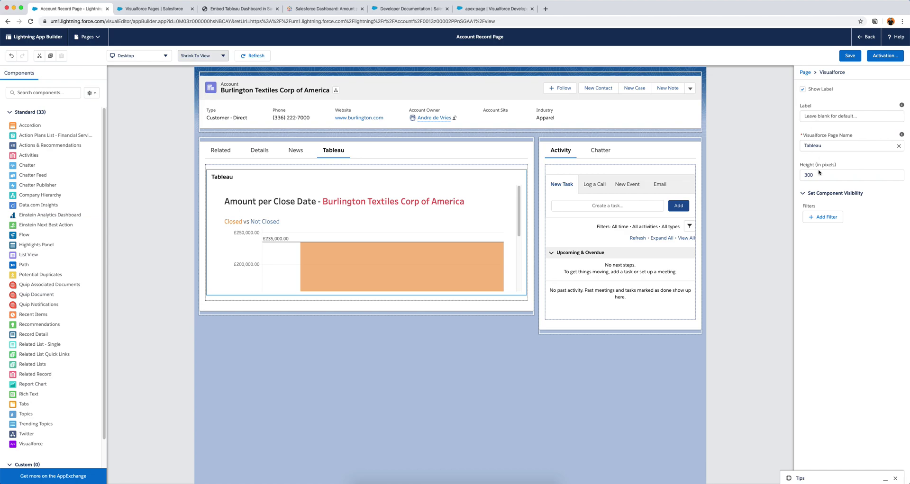
Step: Set the Visualforce component's height to 600 pixels and save the account record page
key("Tab")
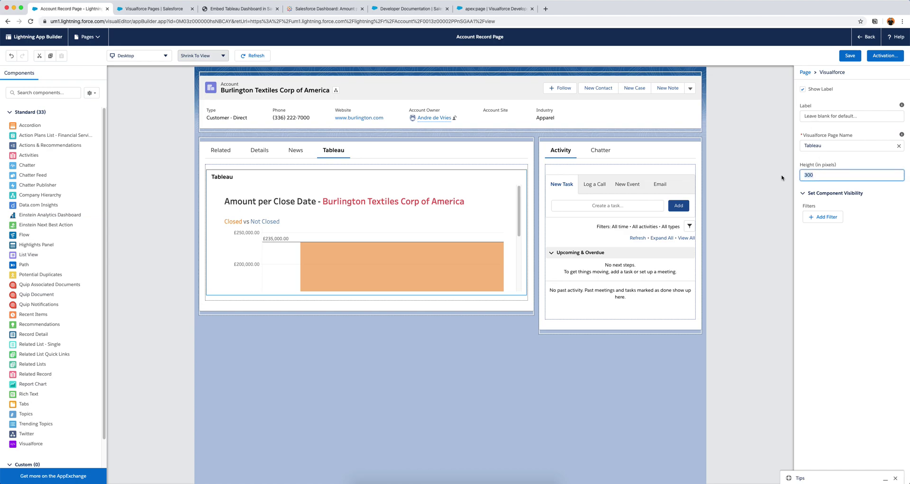
type("600")
left_click(778, 176)
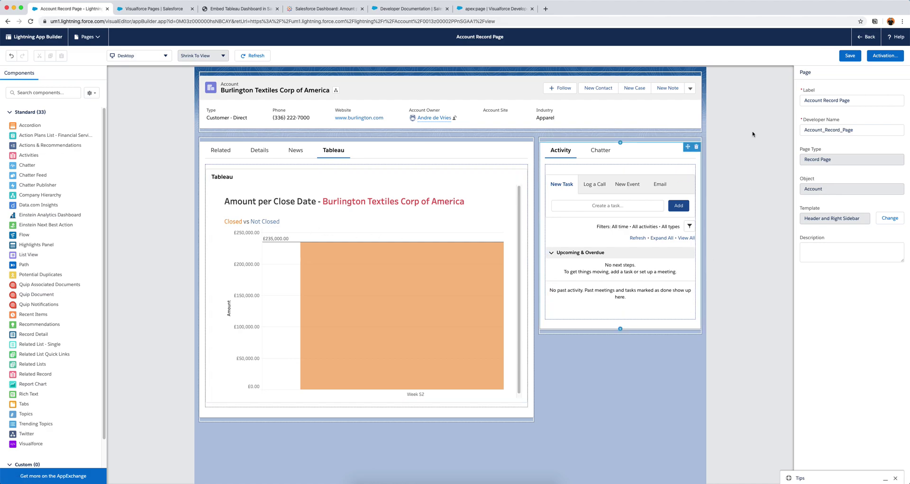
left_click(858, 59)
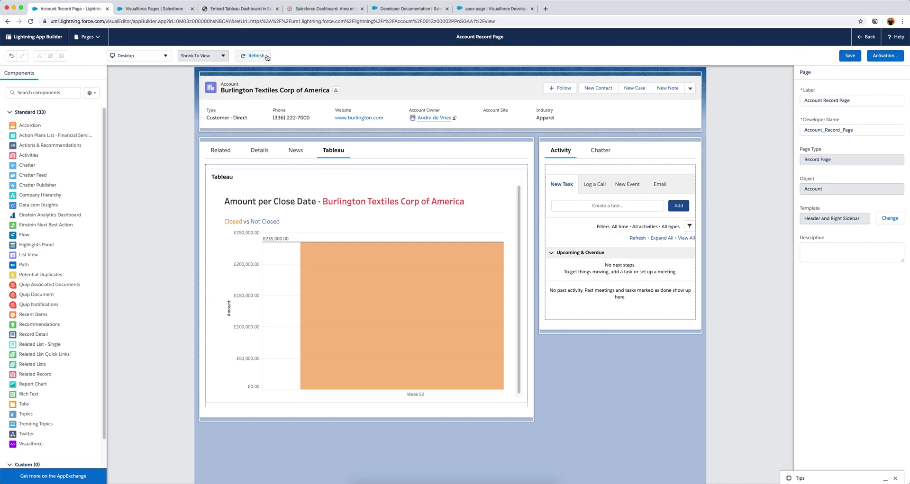
Step: Check the Tableau tab in the refreshed page preview and on the live Burlington Textiles Corp of America record
left_click(251, 56)
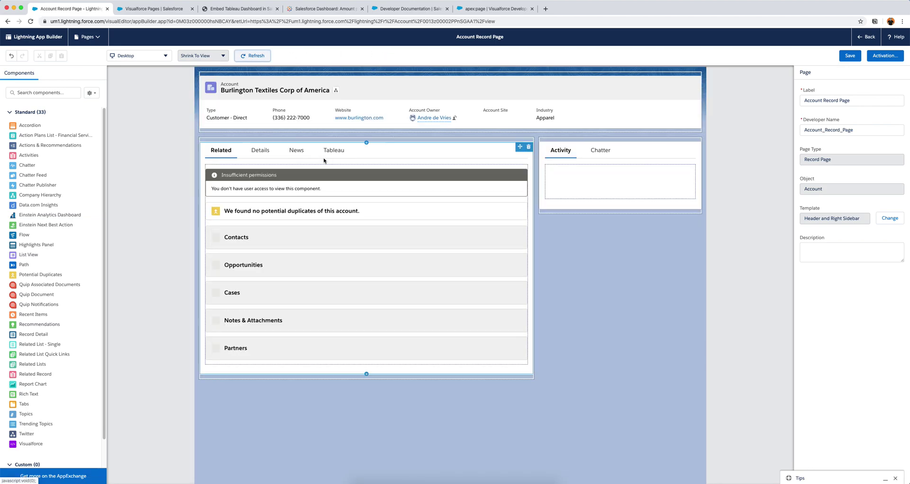
left_click(333, 150)
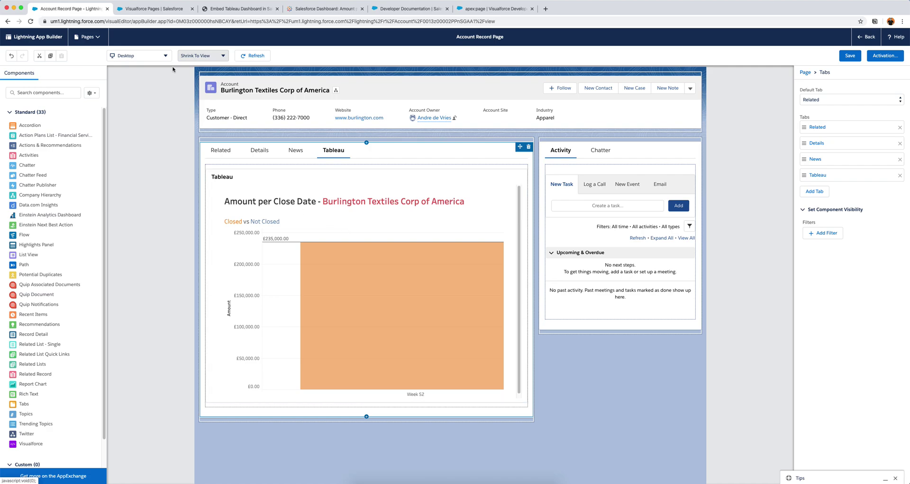
left_click(869, 38)
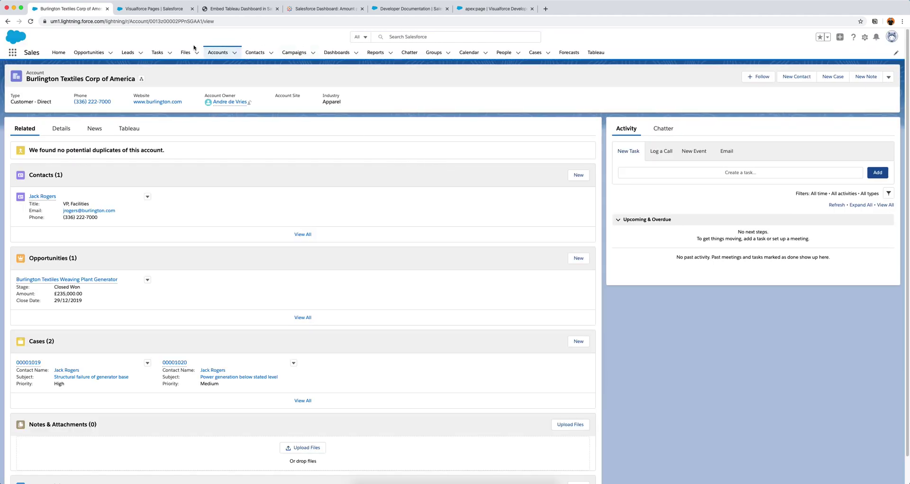
left_click(129, 129)
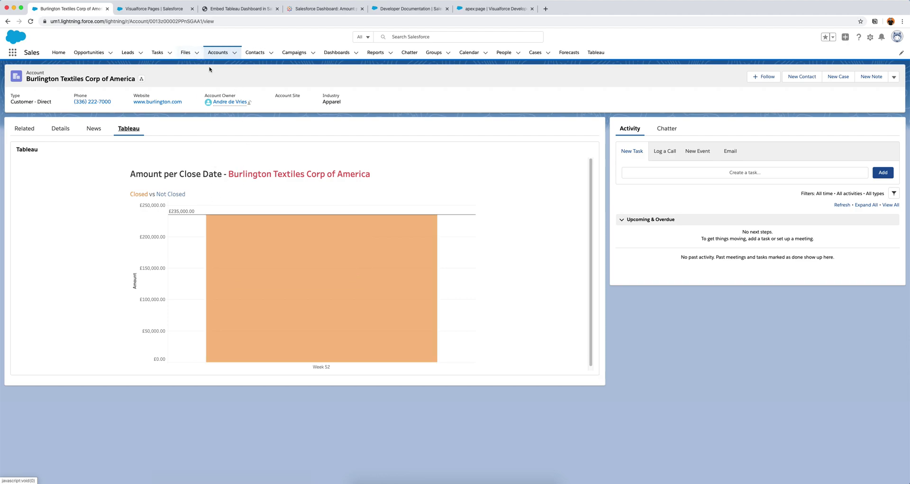
Step: Open the United Oil & Gas Corp. record from the All Accounts list and examine the dashboard in its Tableau tab
left_click(234, 53)
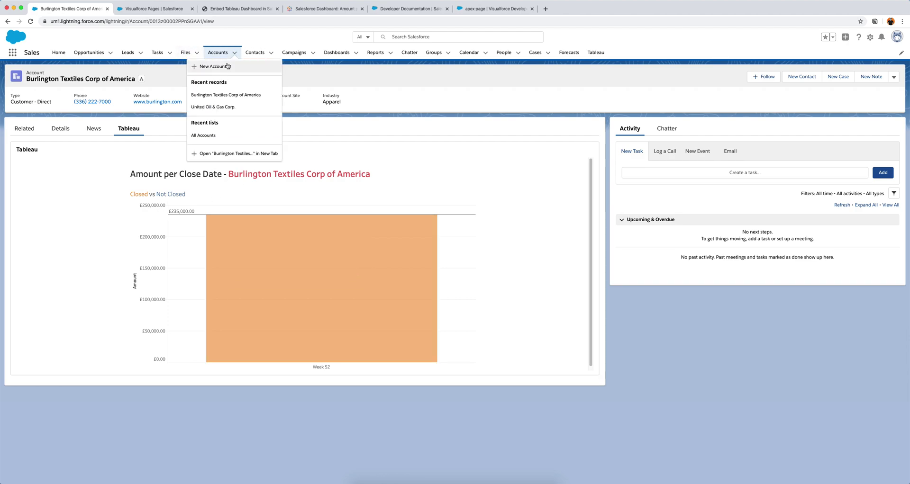
left_click(210, 135)
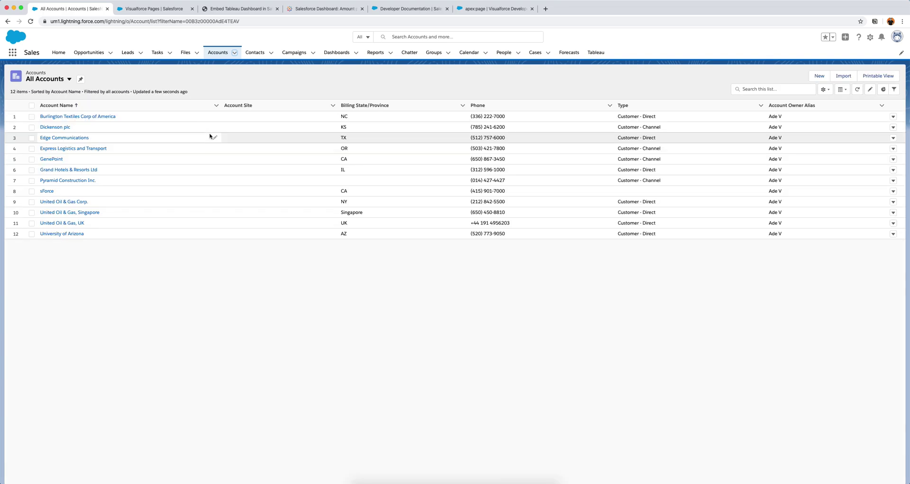
left_click(66, 203)
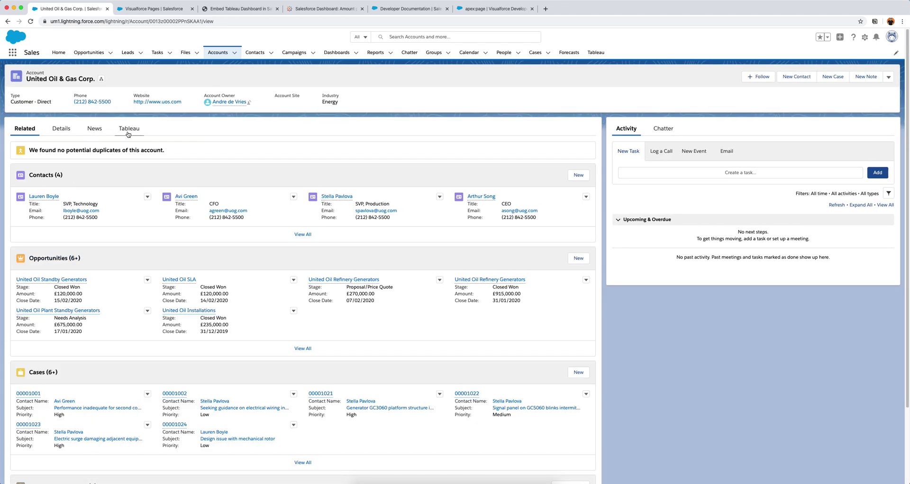
left_click(128, 135)
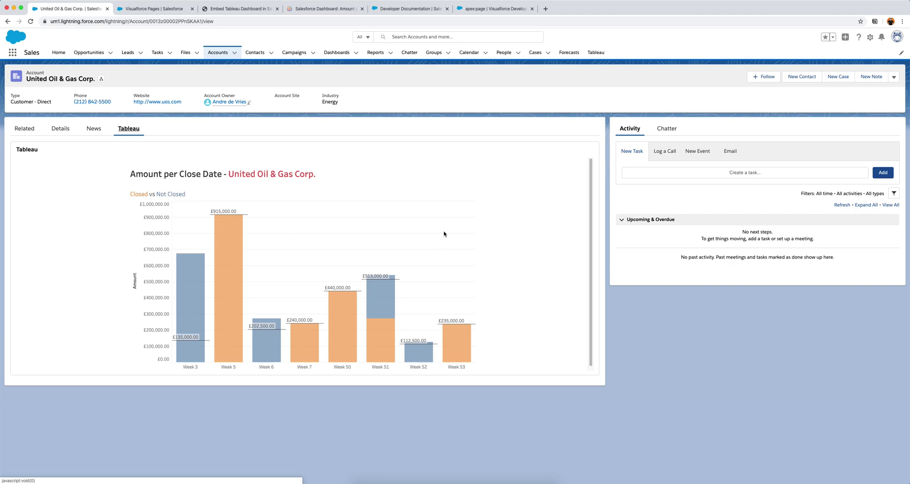
mouse_move(317, 336)
mouse_move(354, 293)
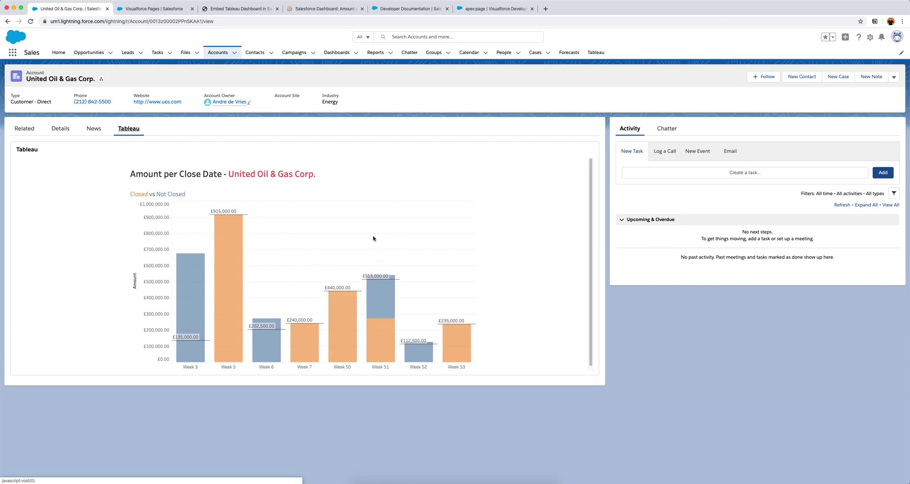